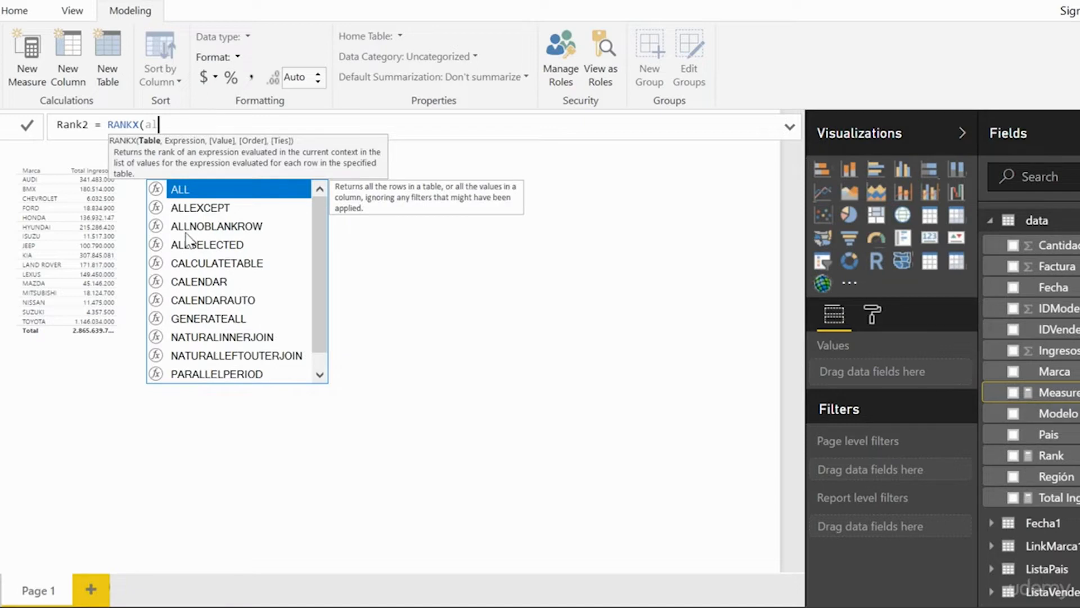
Step: Complete the Rank2 measure as RANKX(ALLSELECTED(data[Marca]),[Total Ingresos]) and commit it
double_click(193, 245)
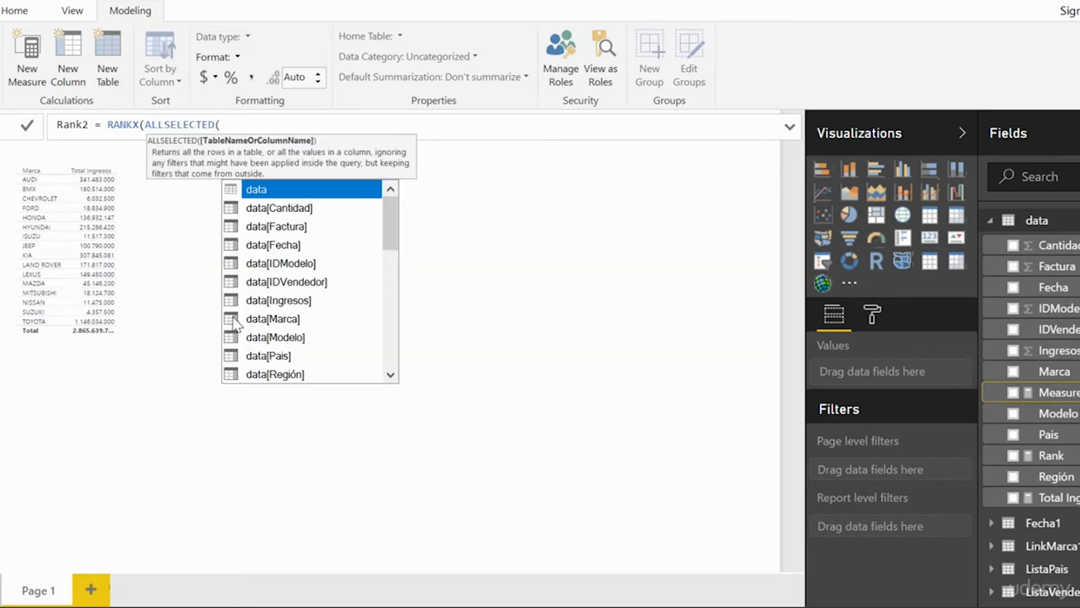
double_click(279, 319)
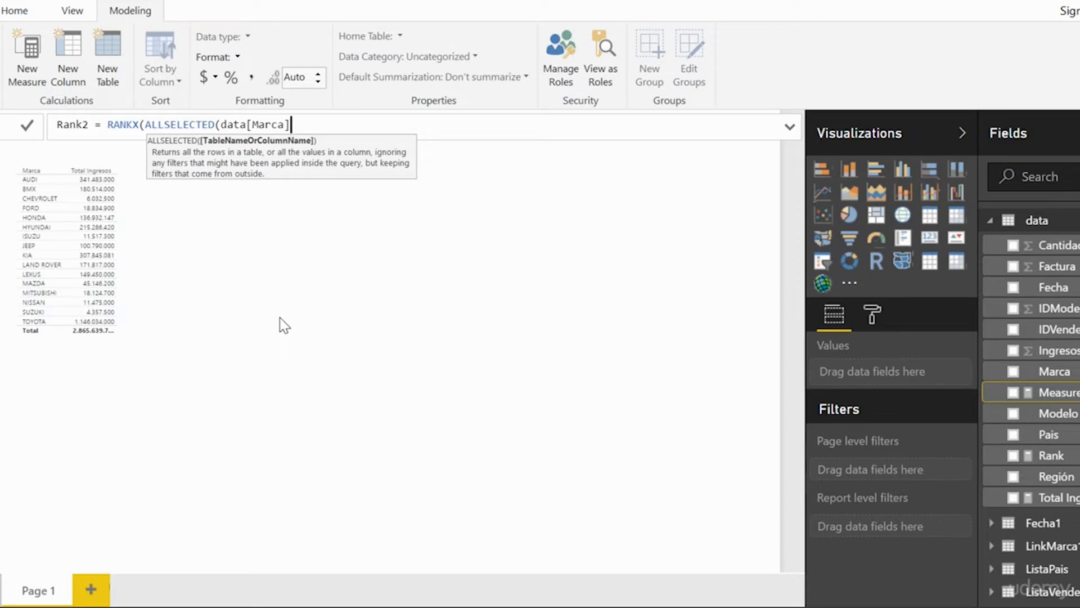
text(),)
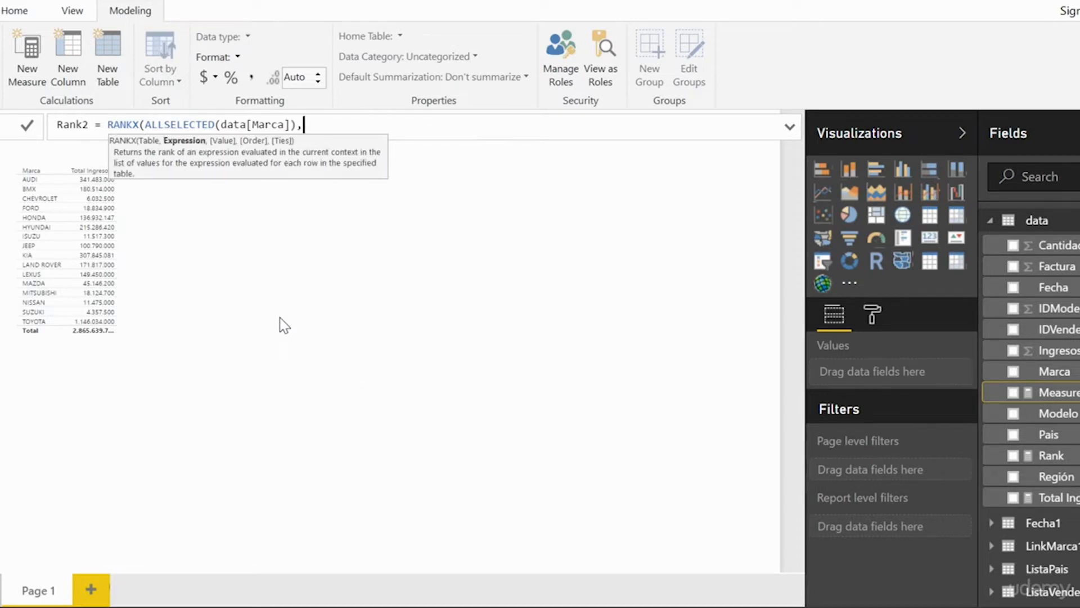
text([)
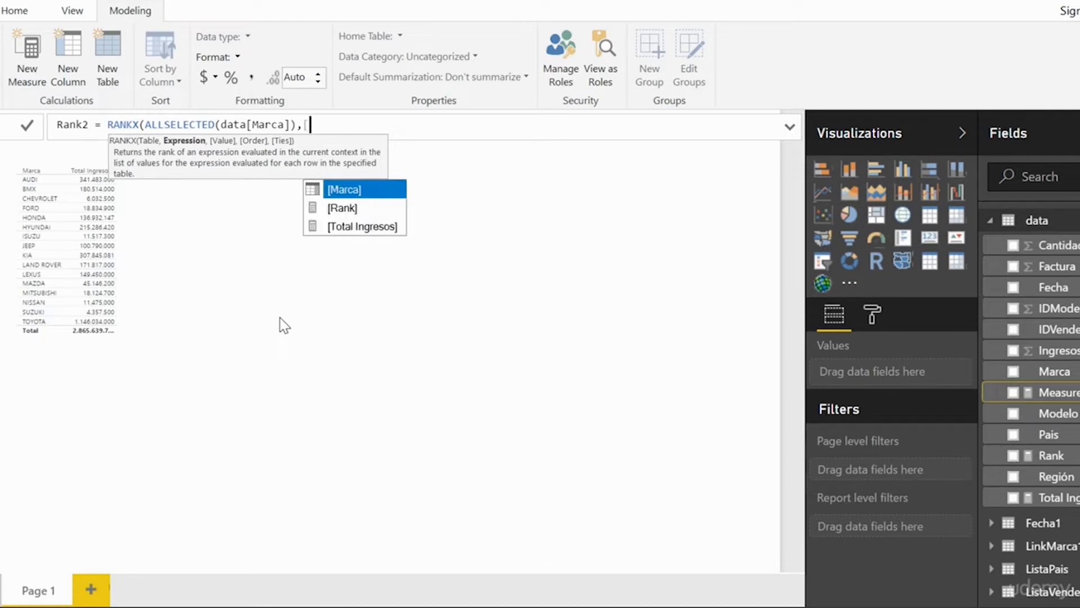
click(341, 228)
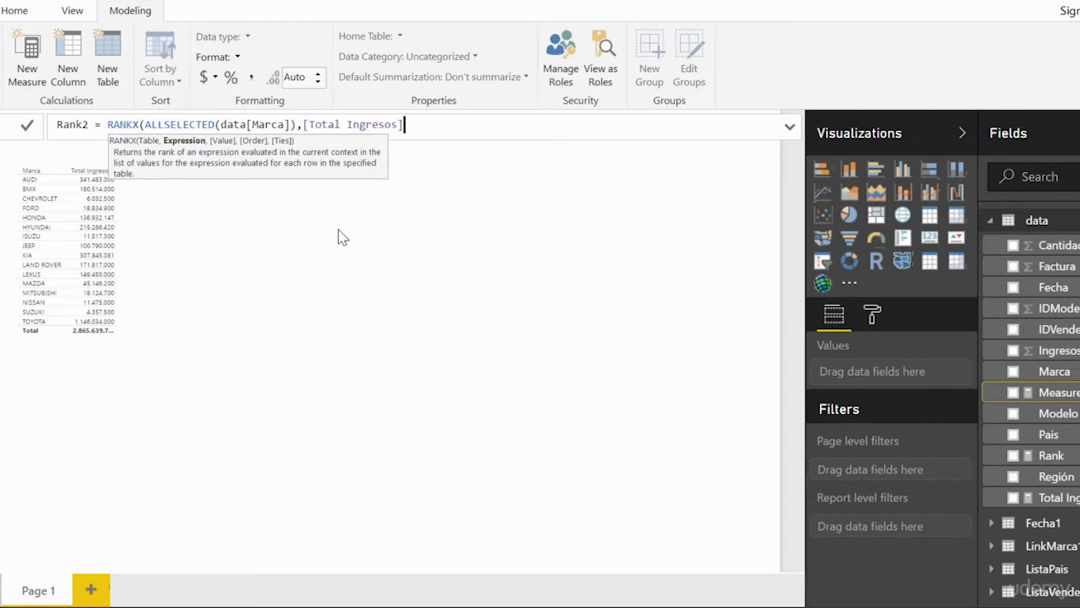
key(Return)
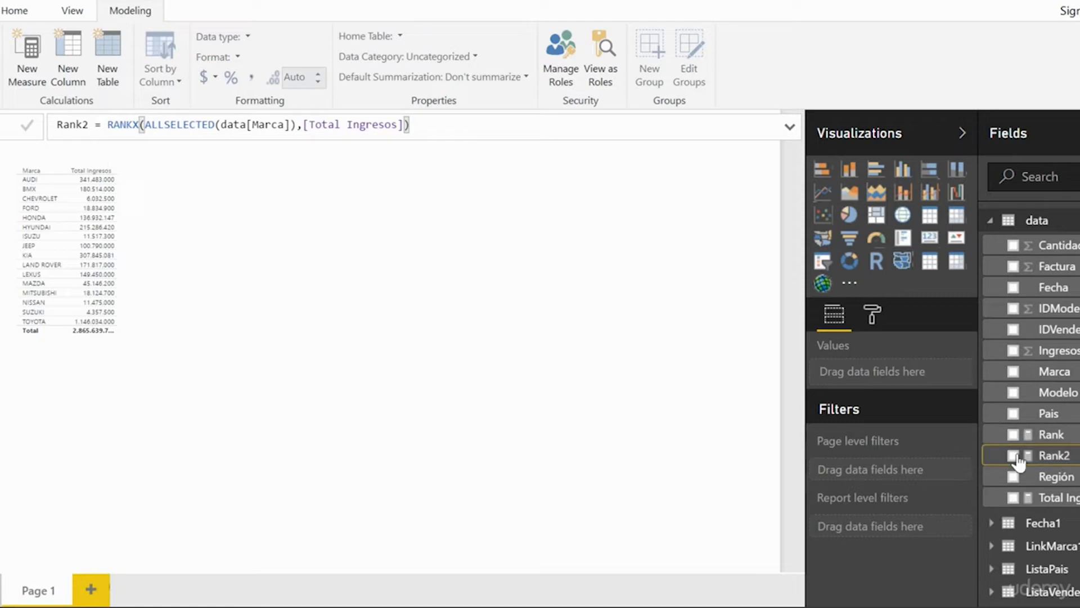
Step: Add the Rank2 measure to the Marca table visual and sort the table by it in ascending order
drag(1024, 457, 193, 265)
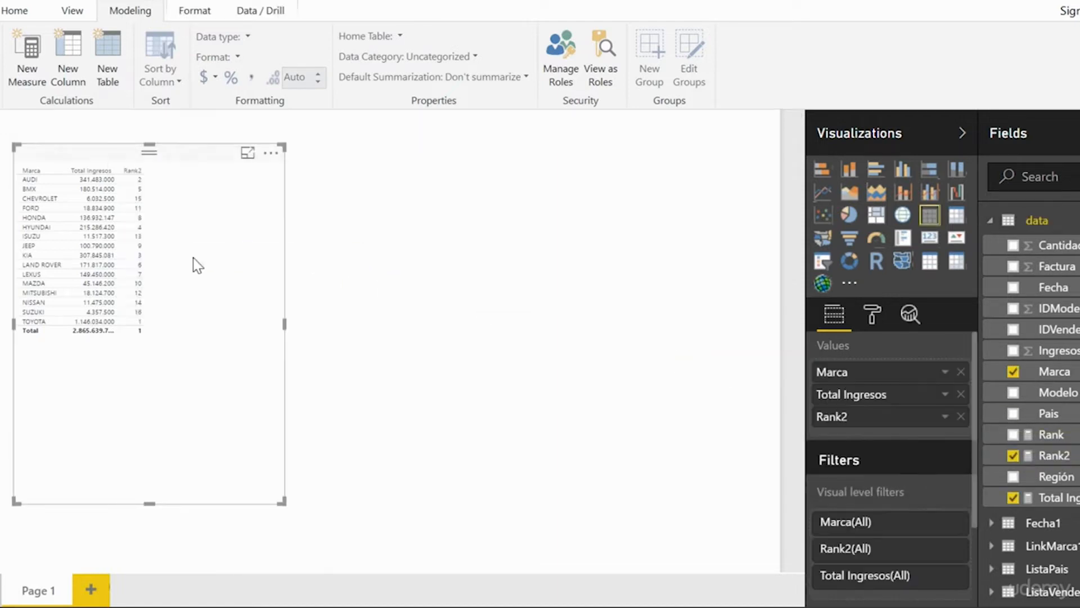
click(137, 171)
click(147, 171)
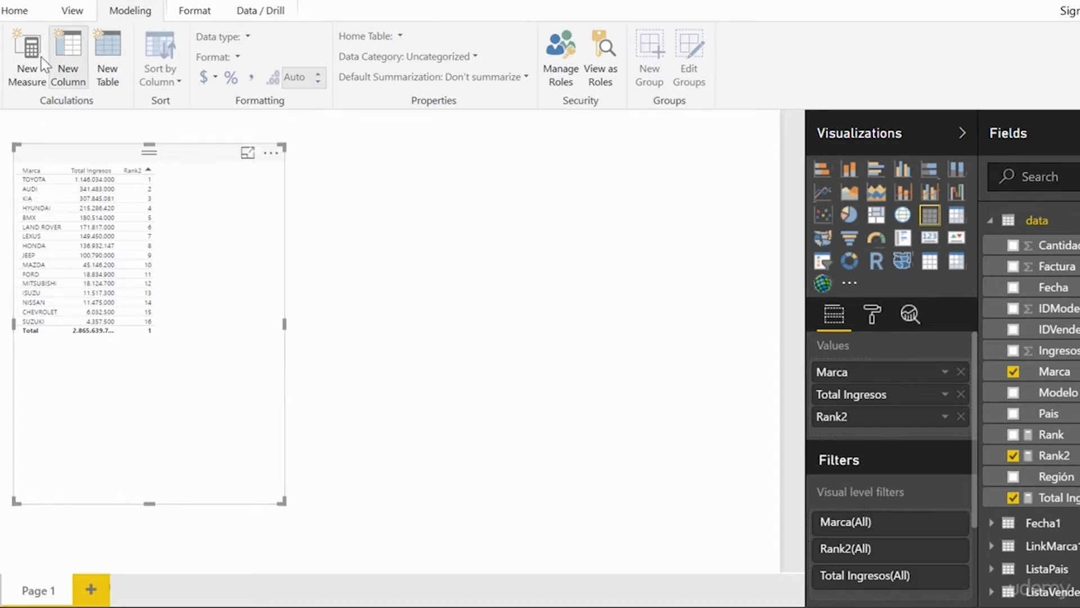
Step: Create a new measure named Acumulado and begin its formula with CALCULATE([Total Ingresos]
click(27, 57)
text(Acumu)
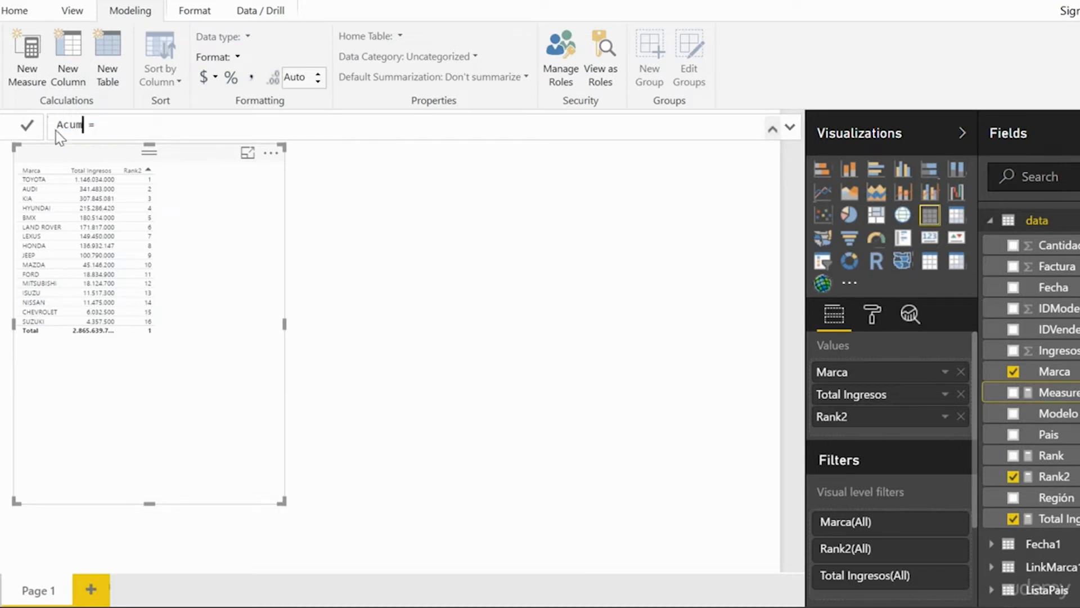
text(lado)
click(161, 121)
text(Ca)
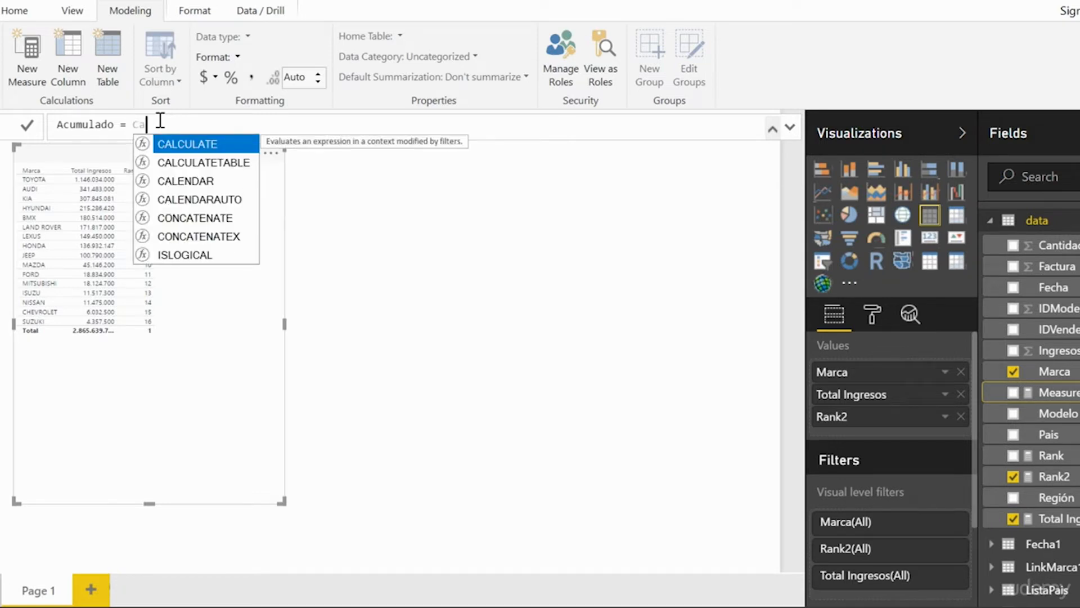
click(176, 144)
text([)
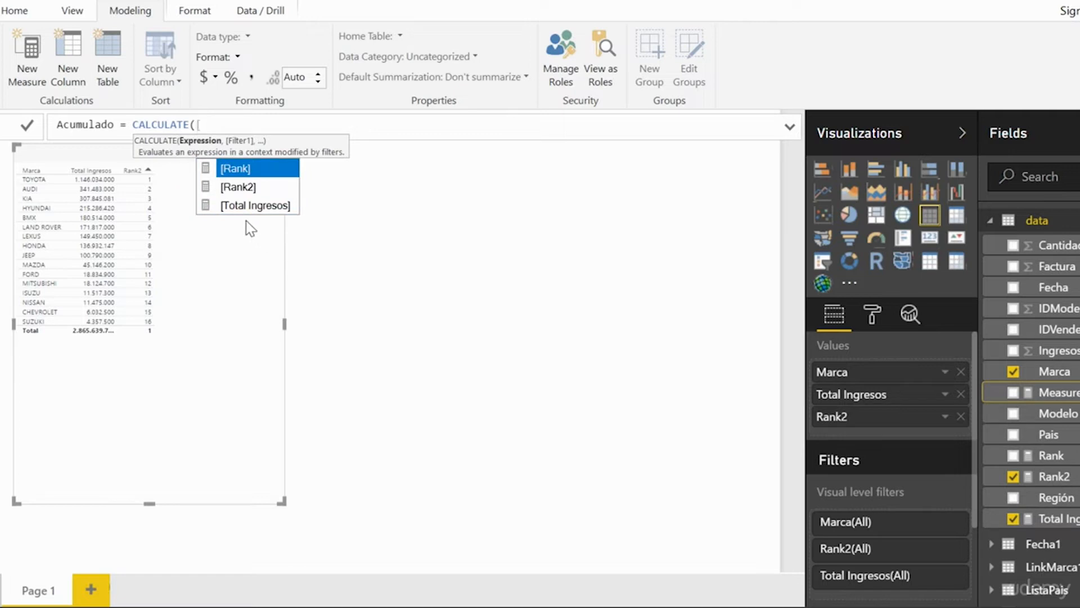
click(245, 210)
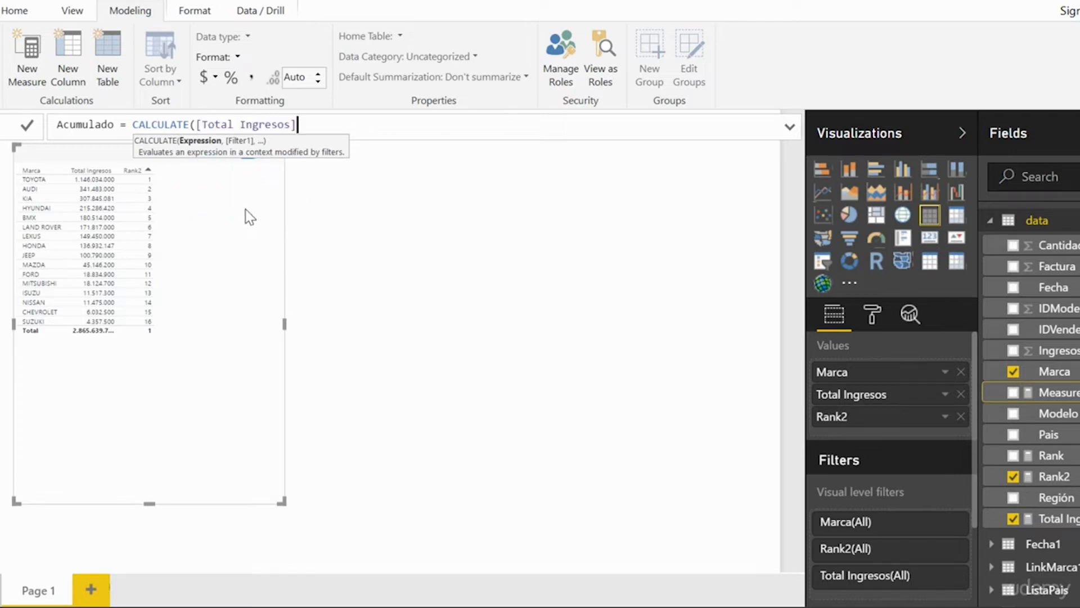
Step: Add TOPN as the CALCULATE filter in the Acumulado formula, with [Rank2] as its N value
text(,)
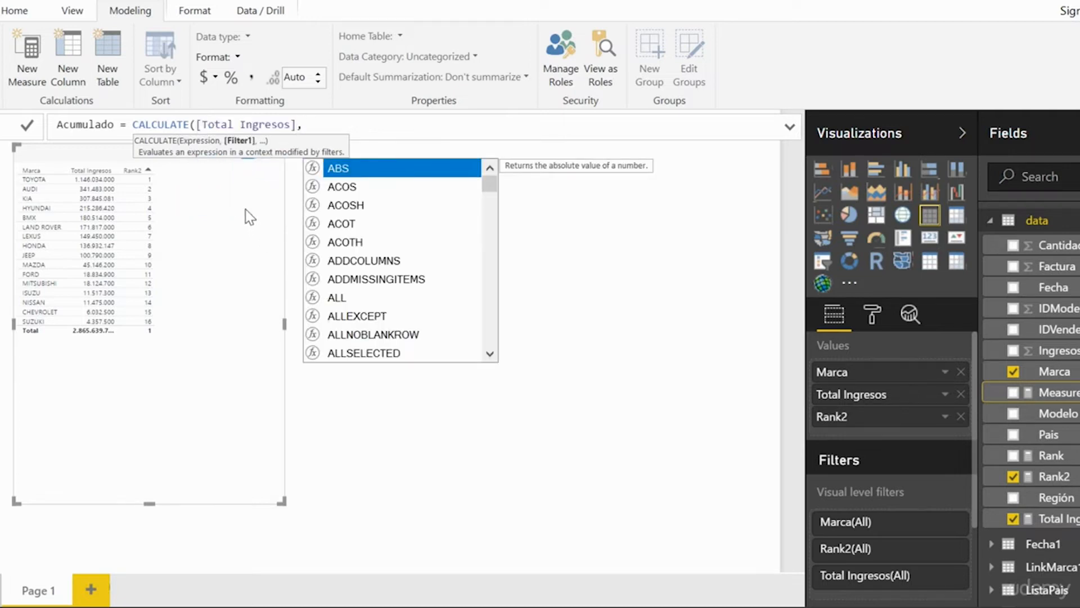
text(t)
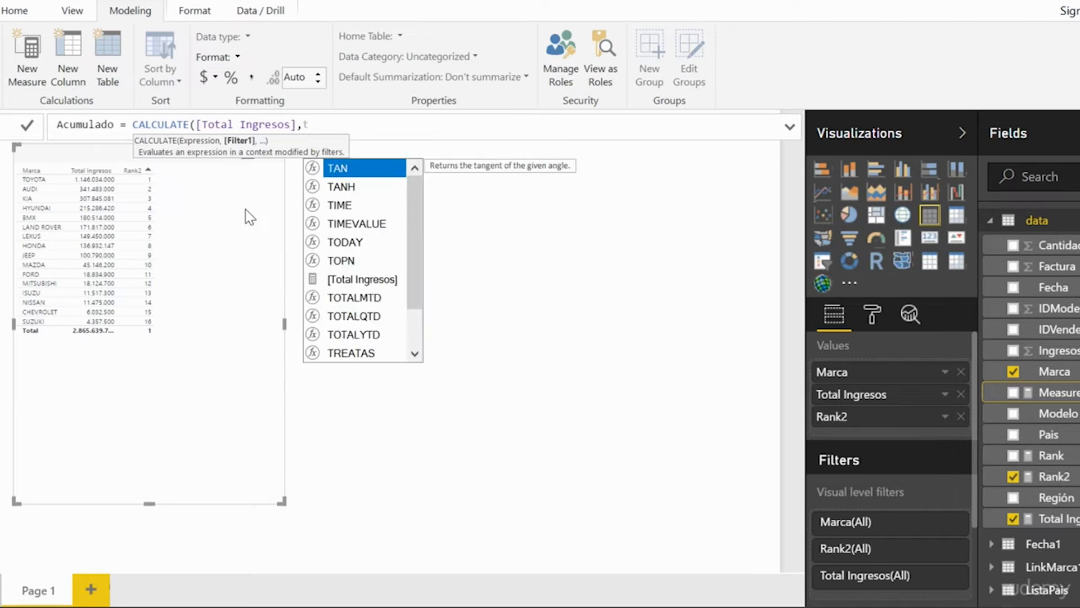
text(o)
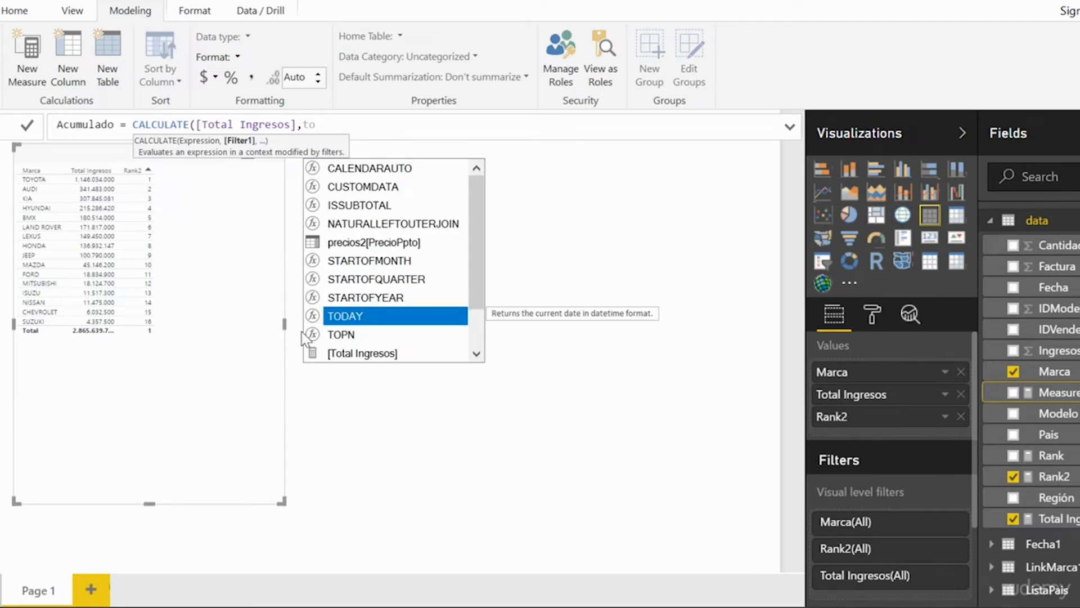
double_click(341, 336)
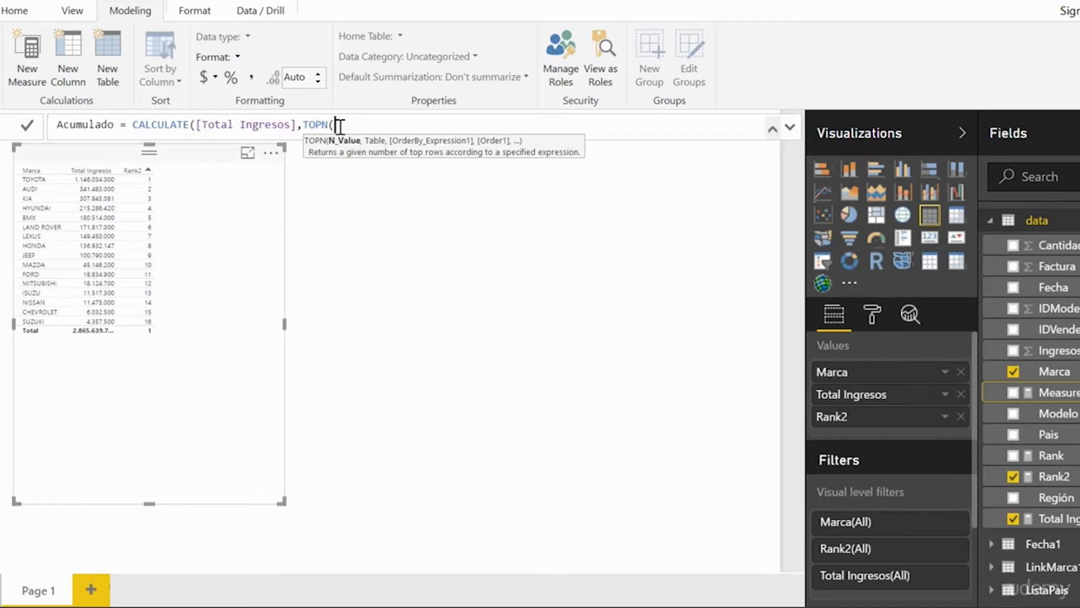
text([)
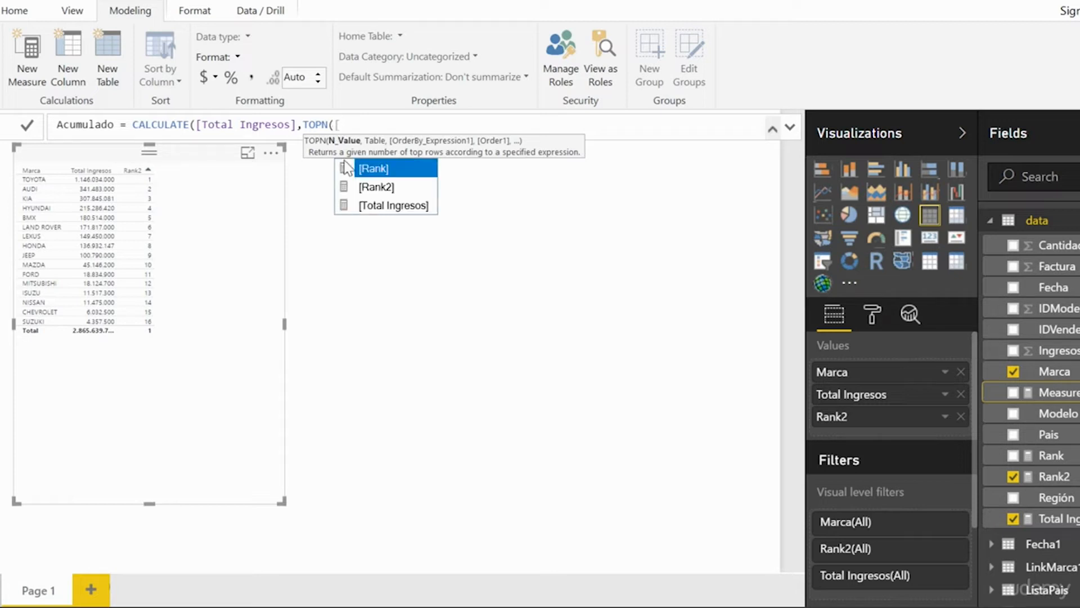
double_click(378, 194)
text(,)
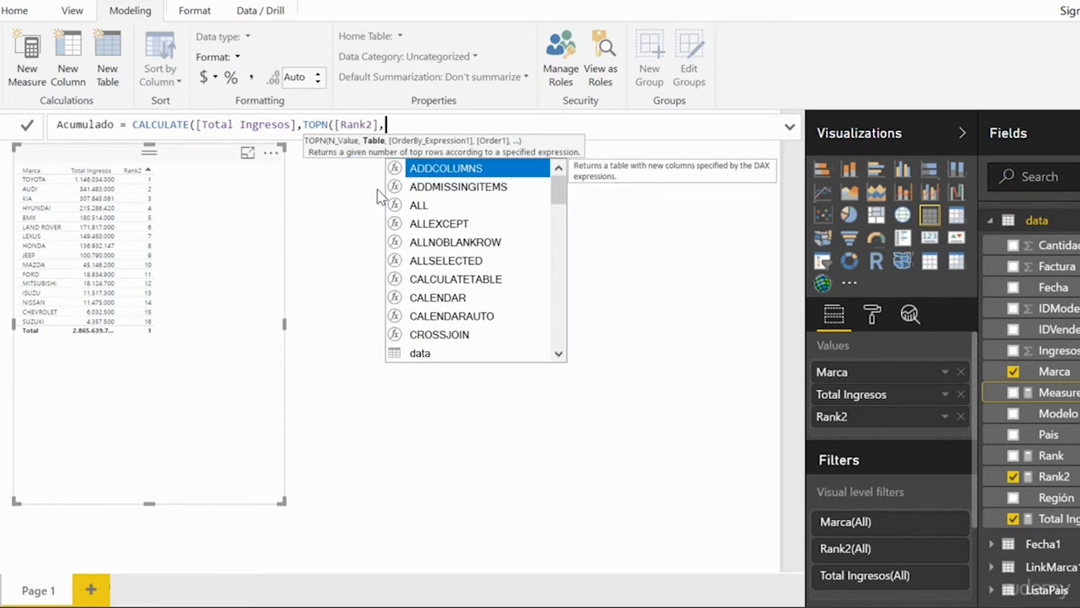
Step: Enter ALLSELECTED(data[Marca]) as the table argument of TOPN in the Acumulado formula
text(al)
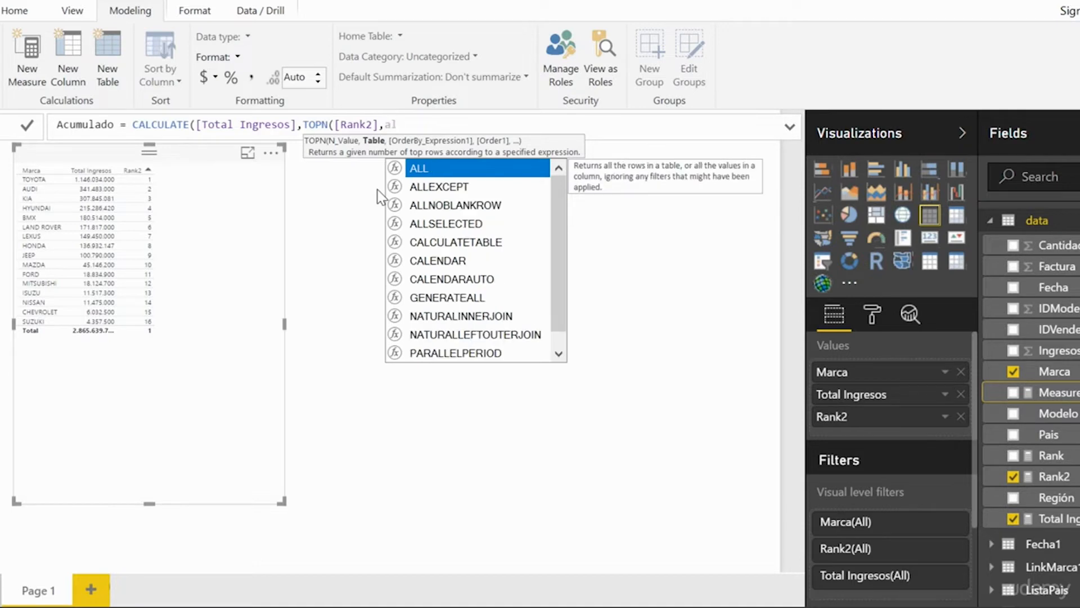
double_click(426, 224)
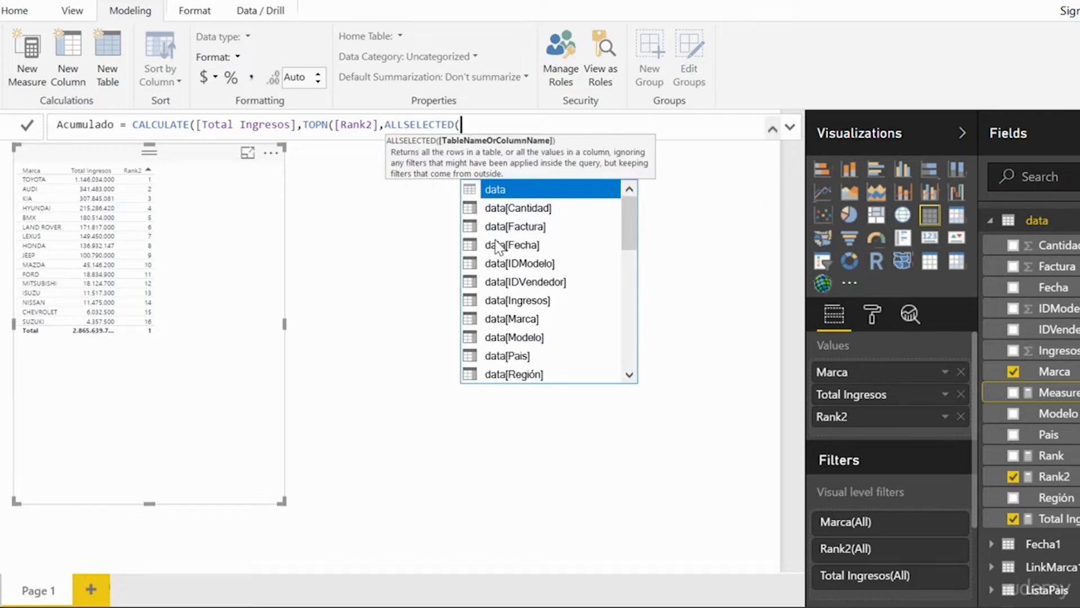
double_click(510, 322)
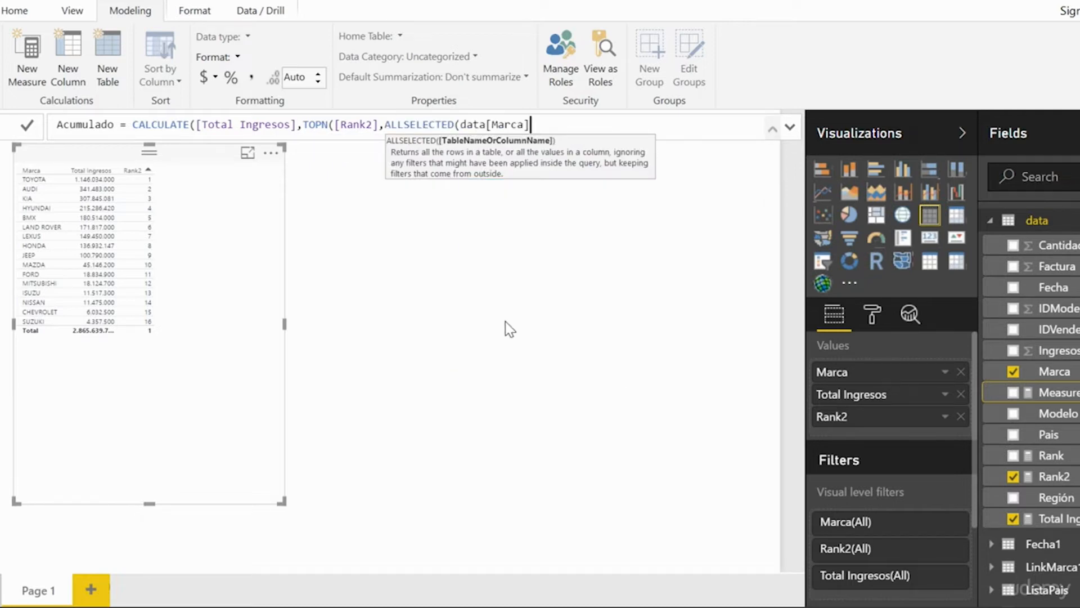
text())
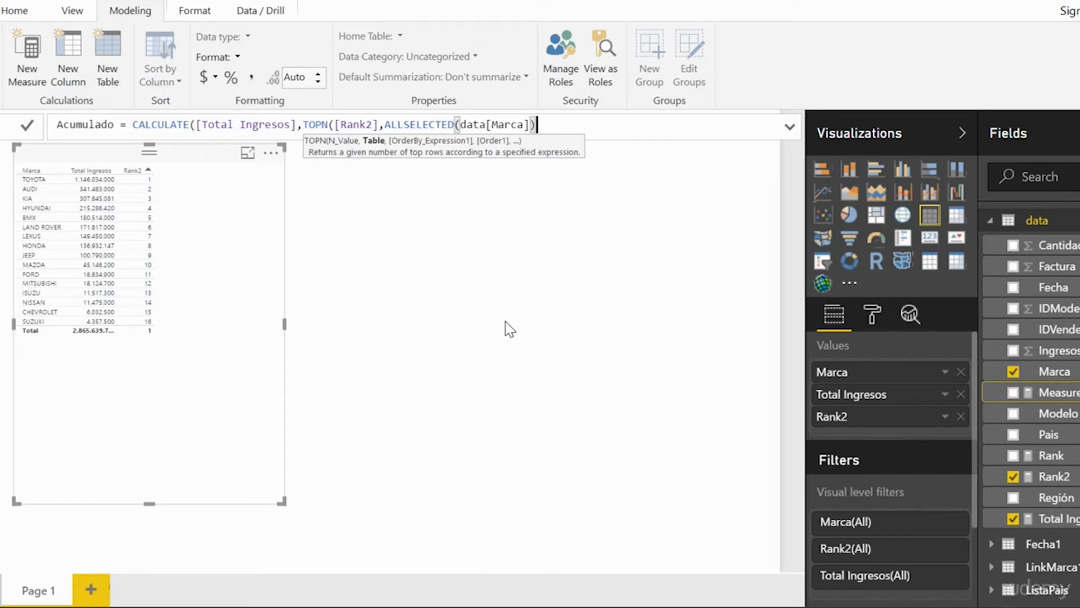
text(,)
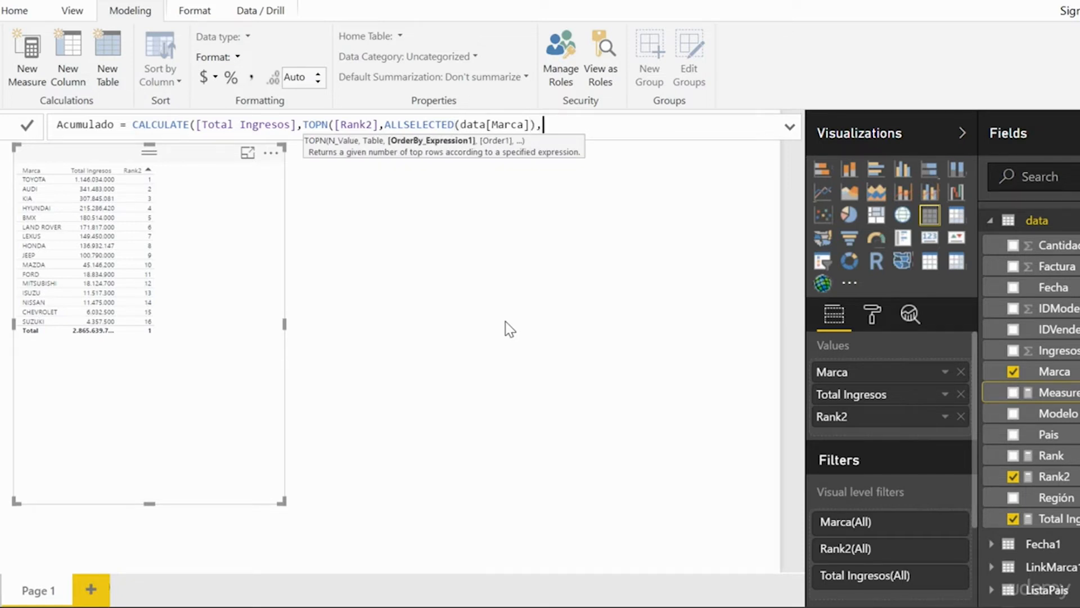
Step: Set [Total Ingresos] as the TOPN ordering expression, close both functions and commit the Acumulado measure
text([)
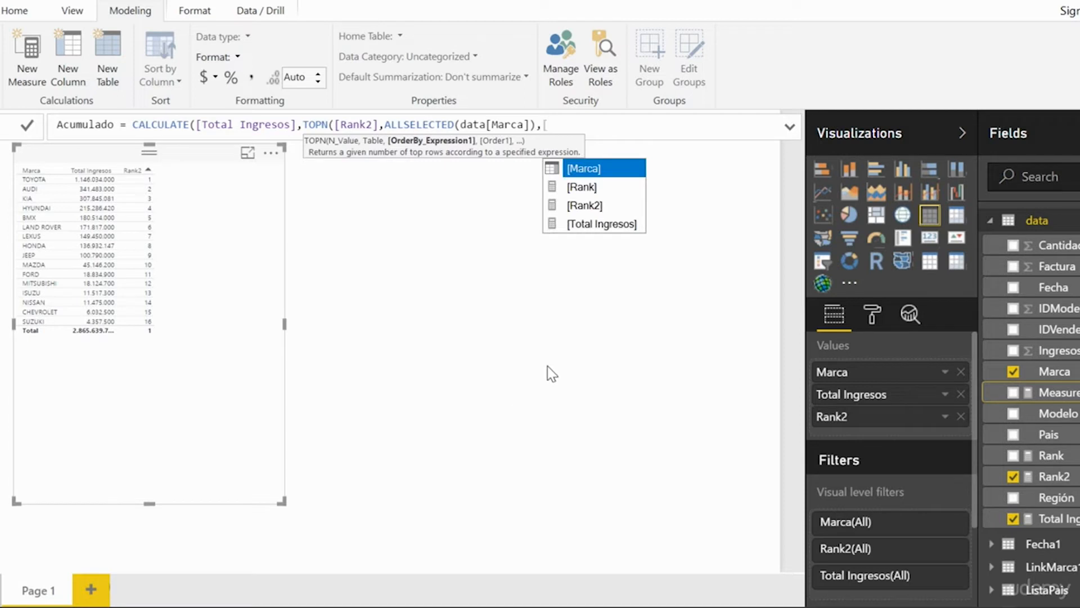
double_click(579, 226)
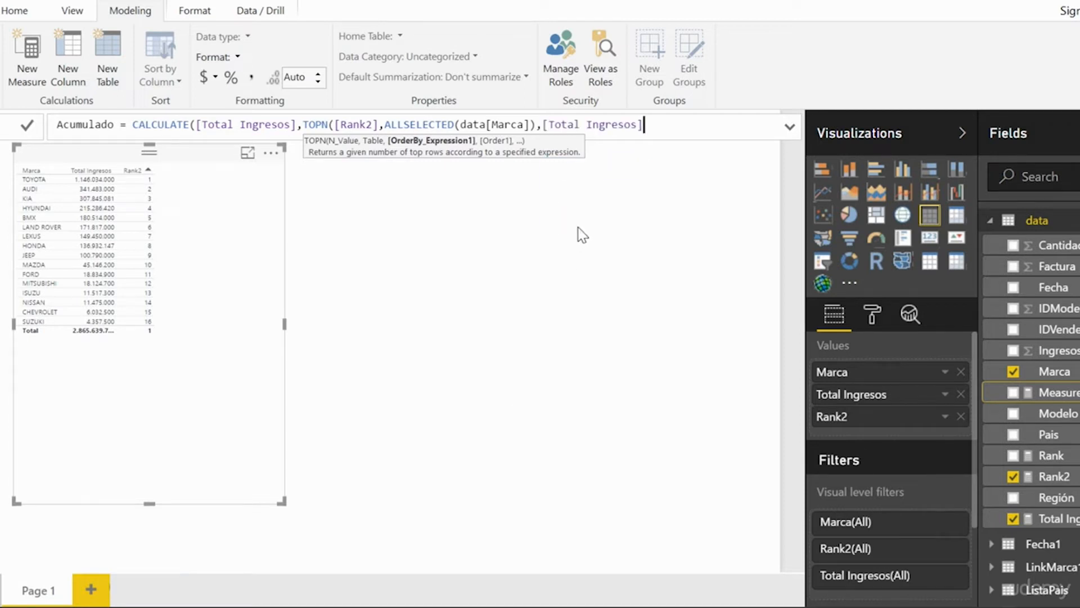
text())
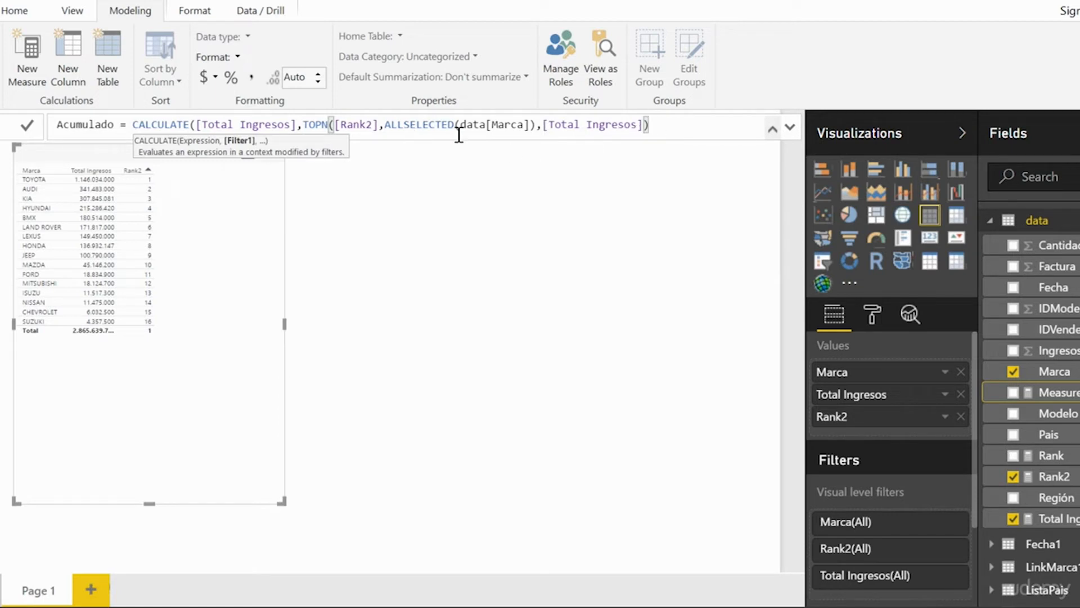
click(637, 126)
text())
key(Return)
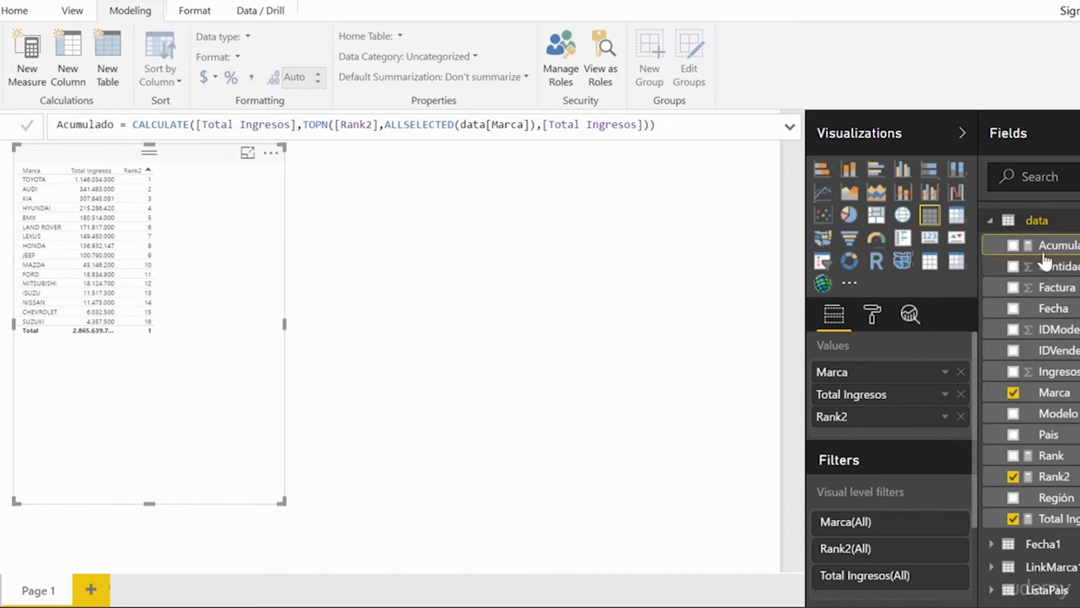
Step: Add the Acumulado measure to the Marca table visual and format it with a thousands separator
drag(1012, 248, 202, 248)
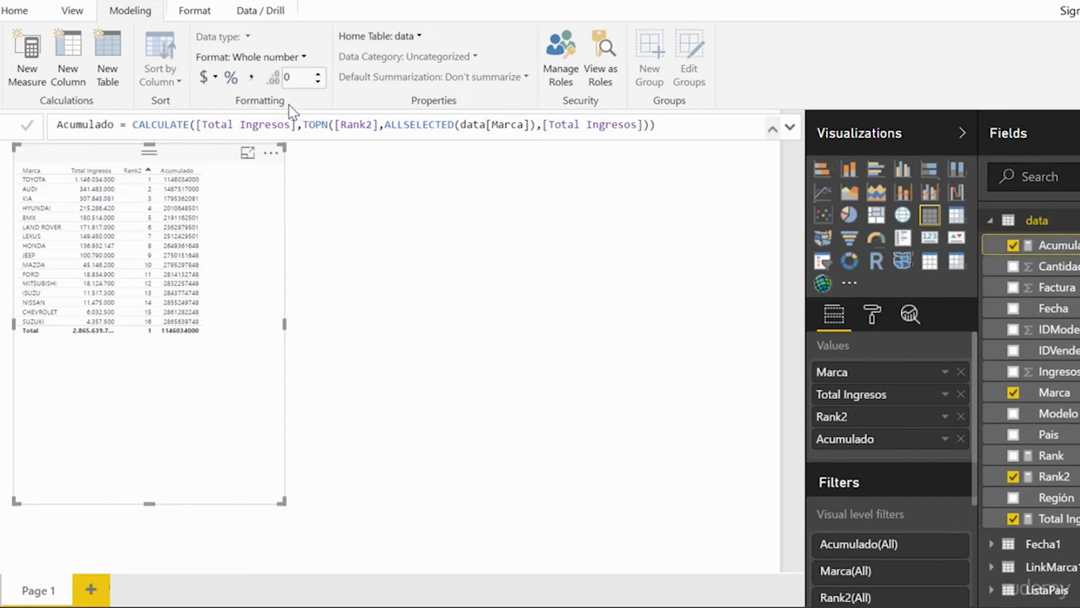
click(251, 78)
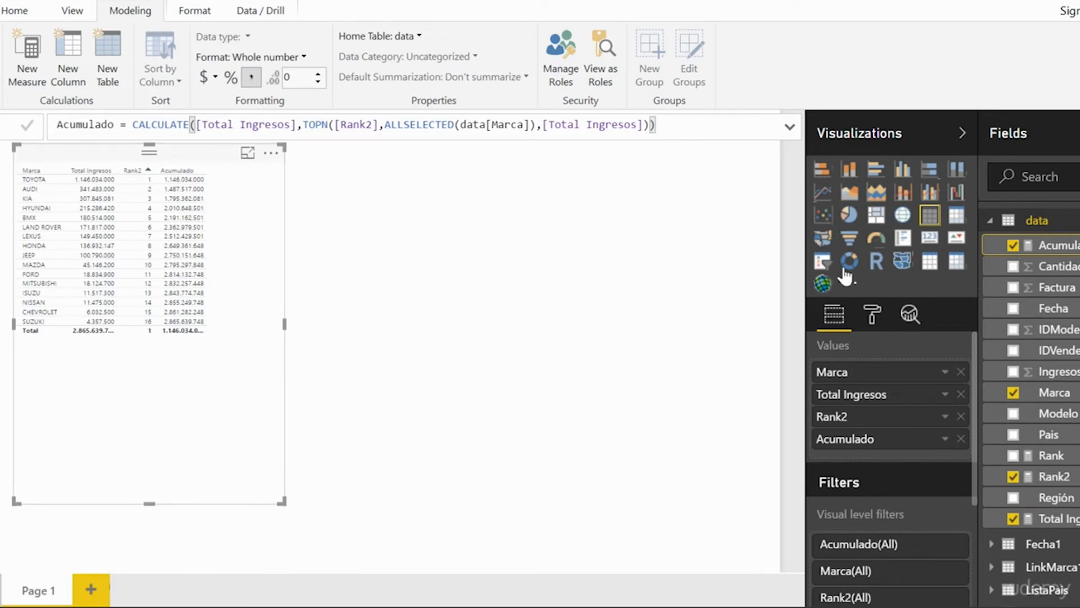
Step: Create a new measure named AllIngresos and begin its formula with the CALCULATE function
click(27, 59)
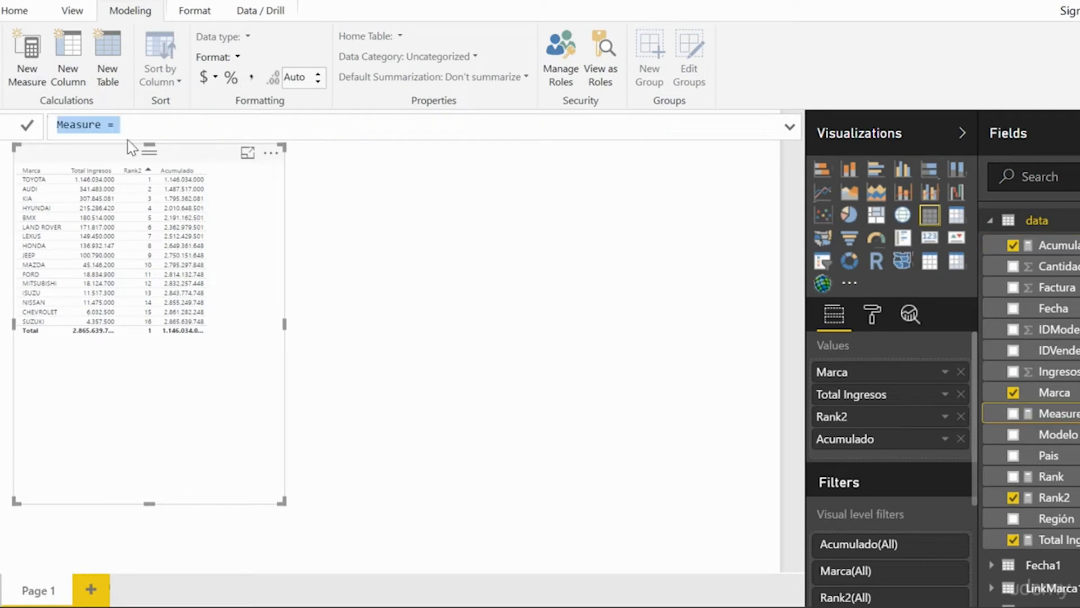
drag(99, 126, 46, 127)
text(AllIngresos)
click(148, 124)
text(c)
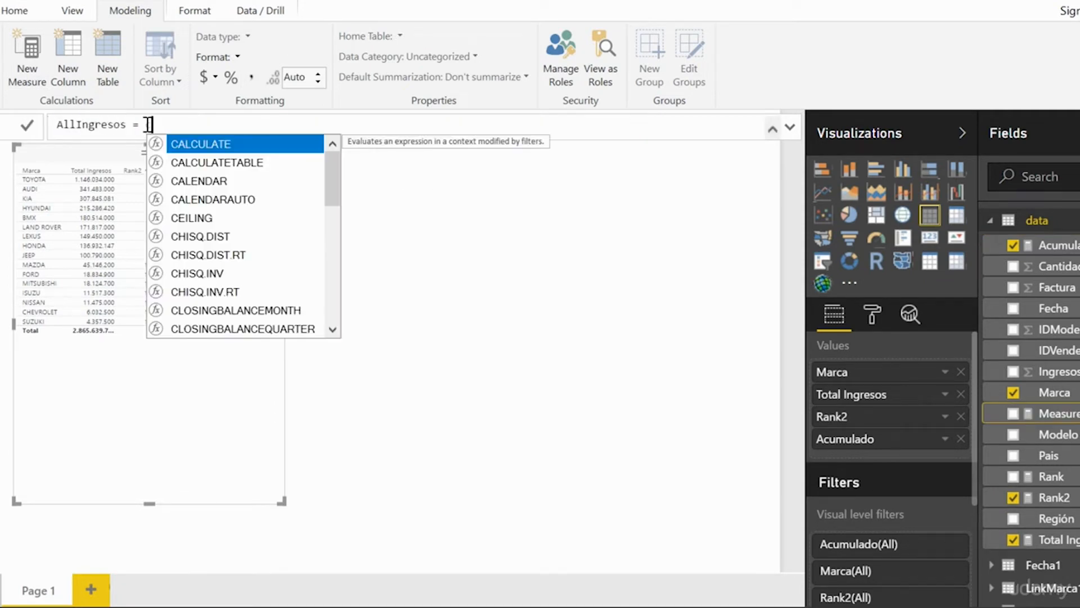
text(a)
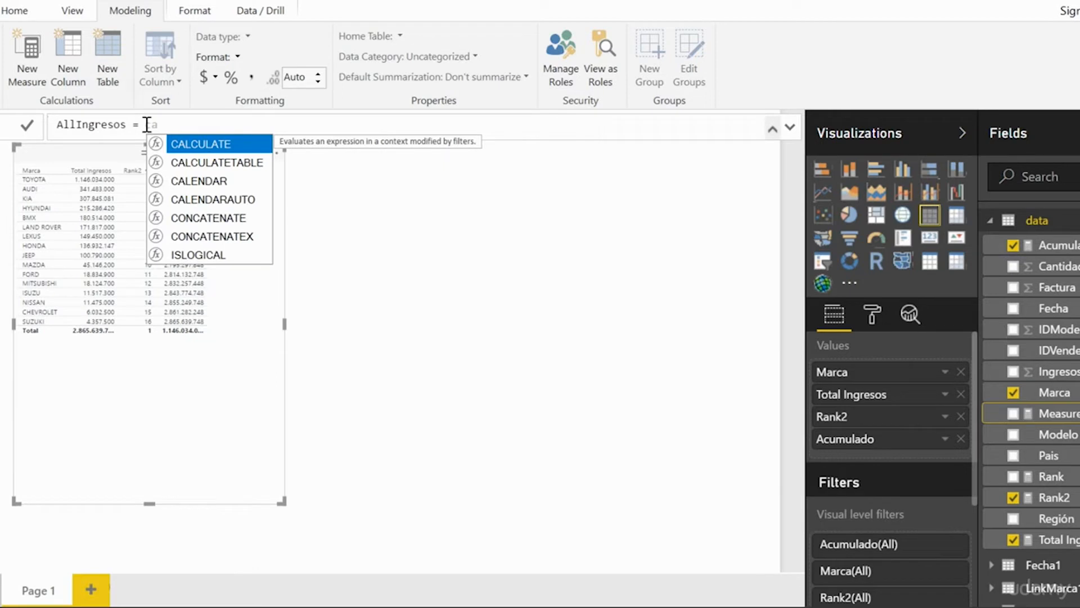
double_click(184, 143)
Step: Enter SUM of data[Ingresos] as the CALCULATE expression in the AllIngresos formula
text(sum)
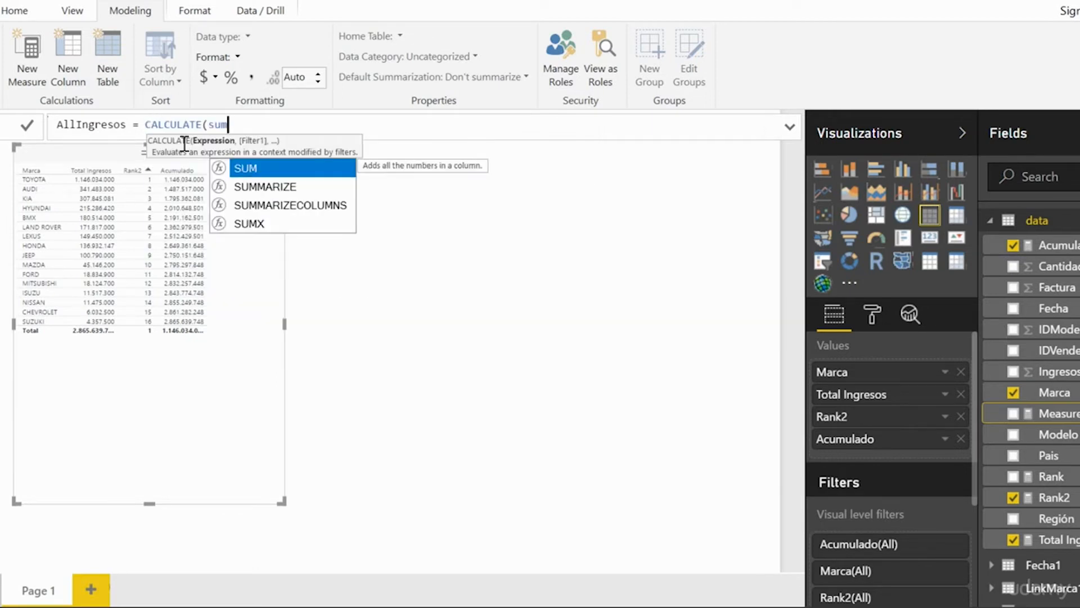
double_click(245, 170)
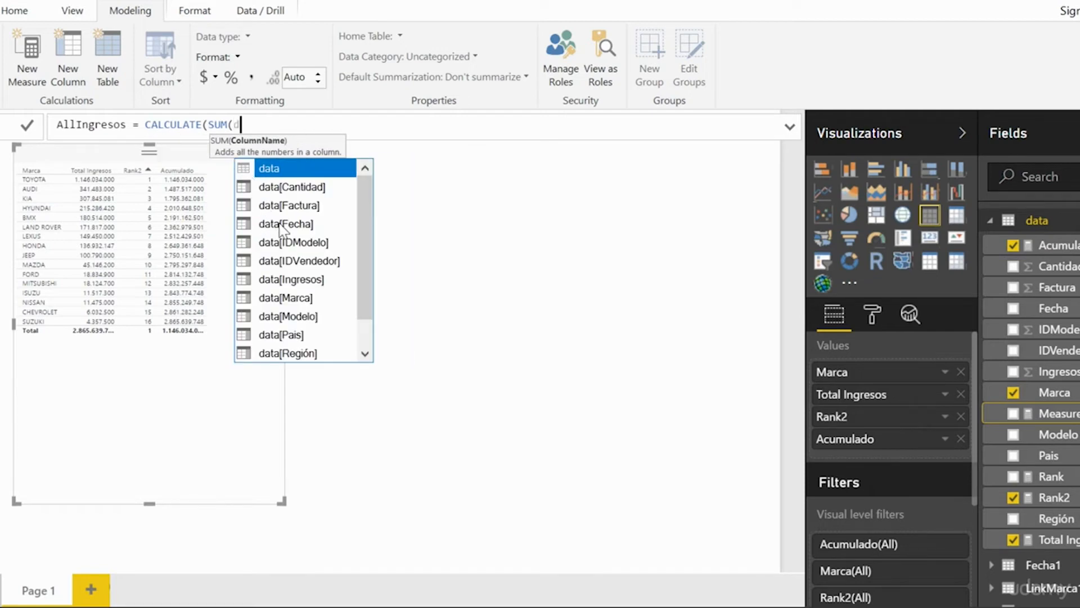
double_click(295, 280)
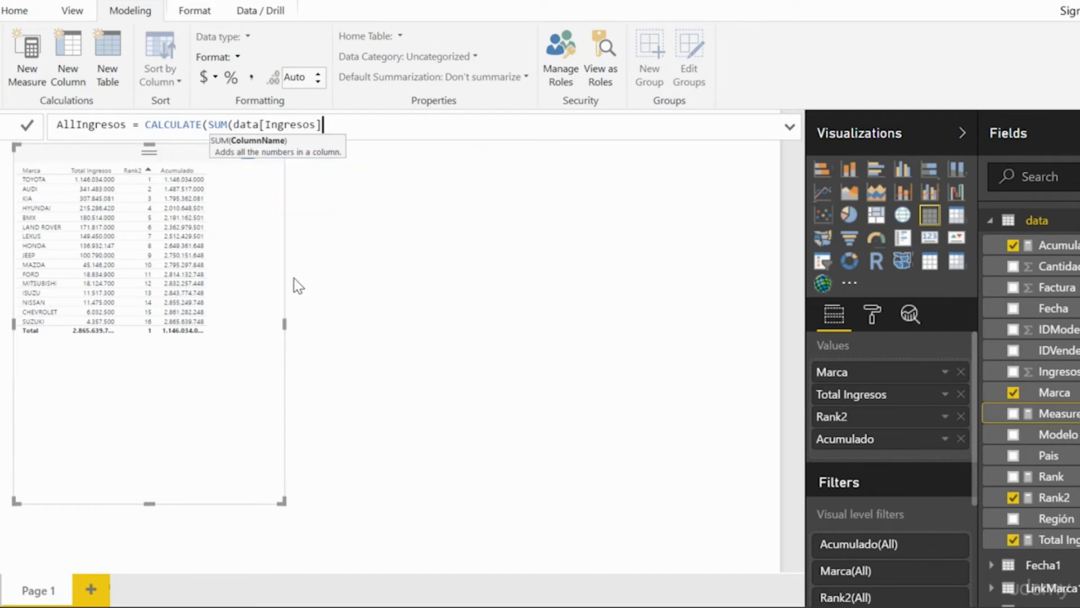
Step: Add ALLSELECTED(data) as the CALCULATE filter, close the functions and commit the AllIngresos measure
text(),al)
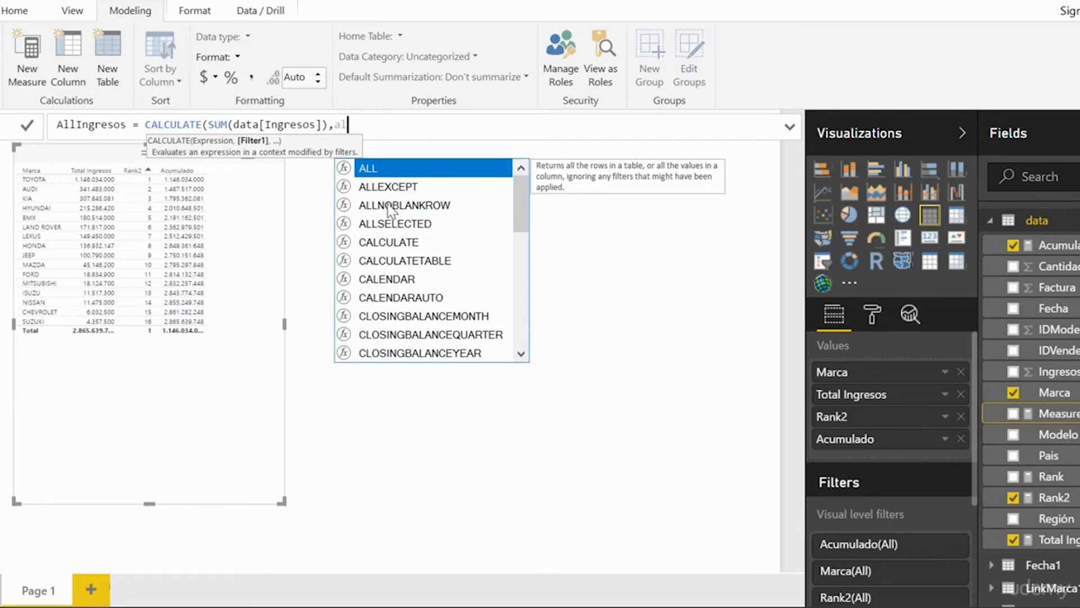
double_click(388, 224)
text(d)
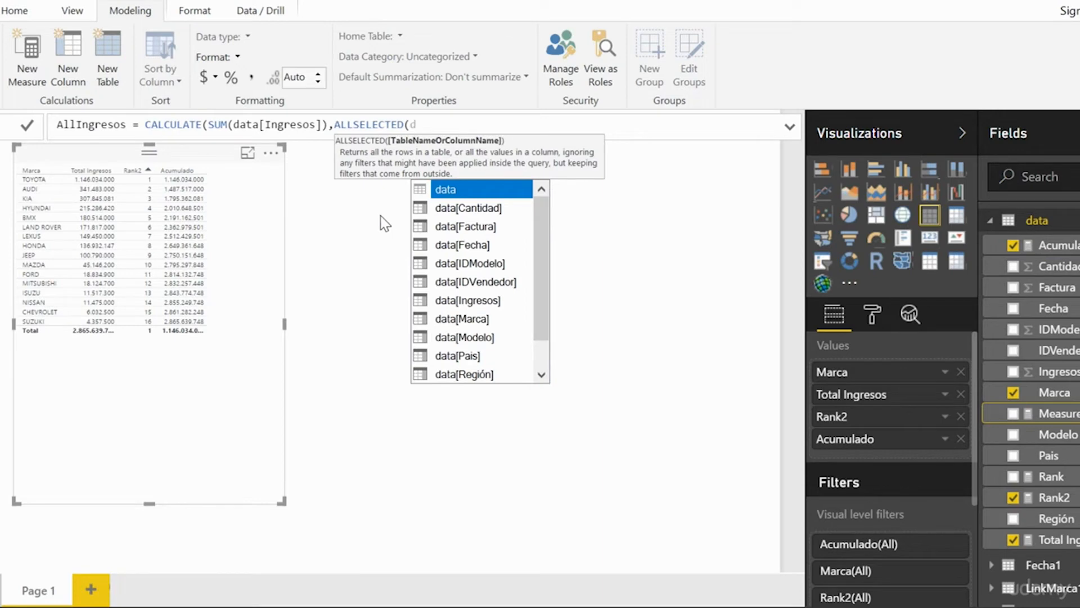
double_click(421, 192)
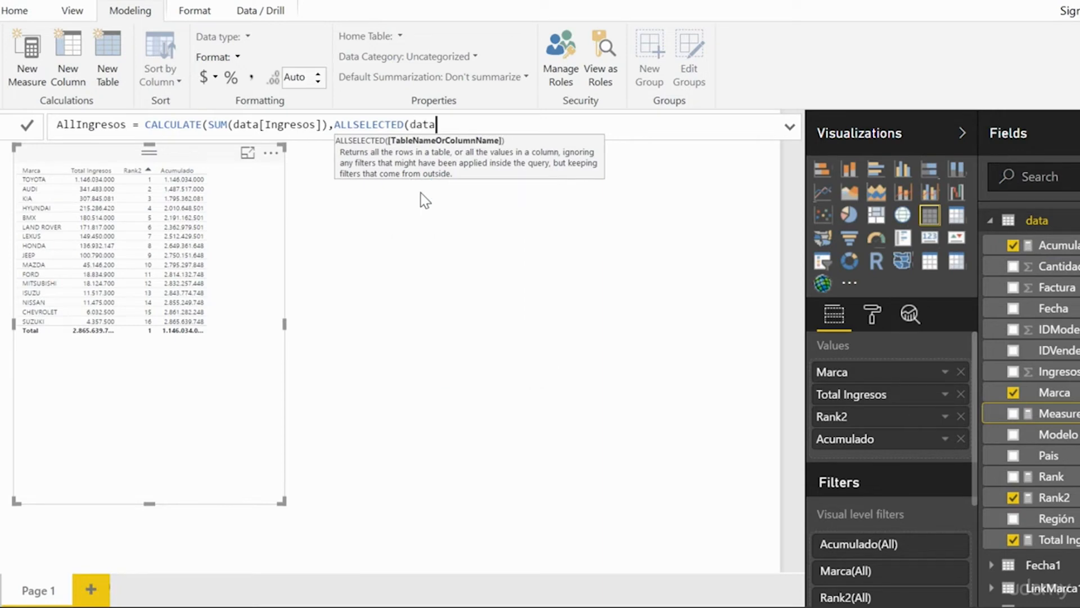
text())
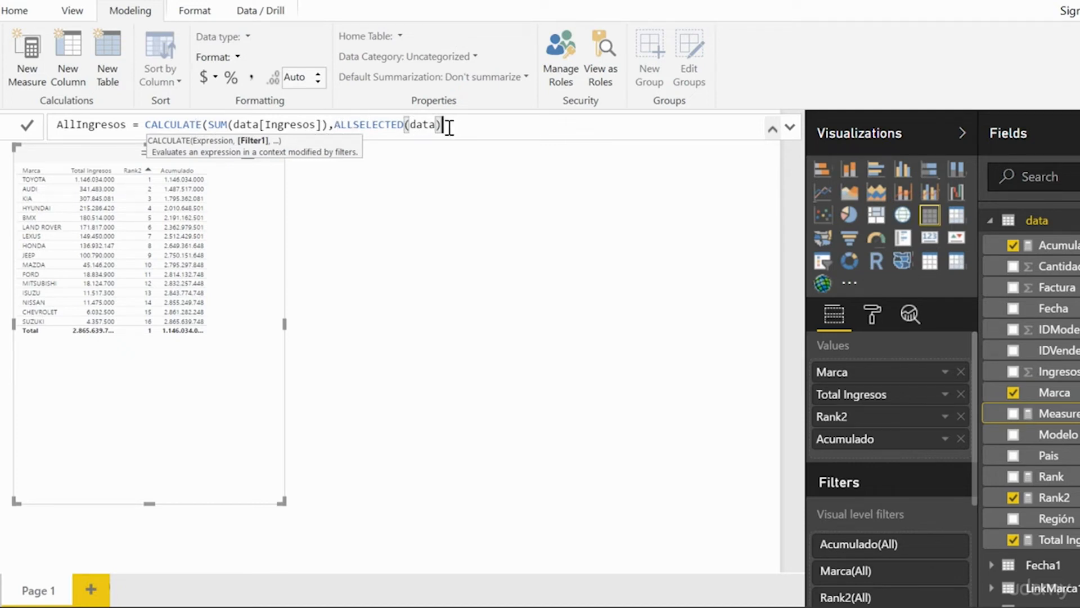
text())
key(Return)
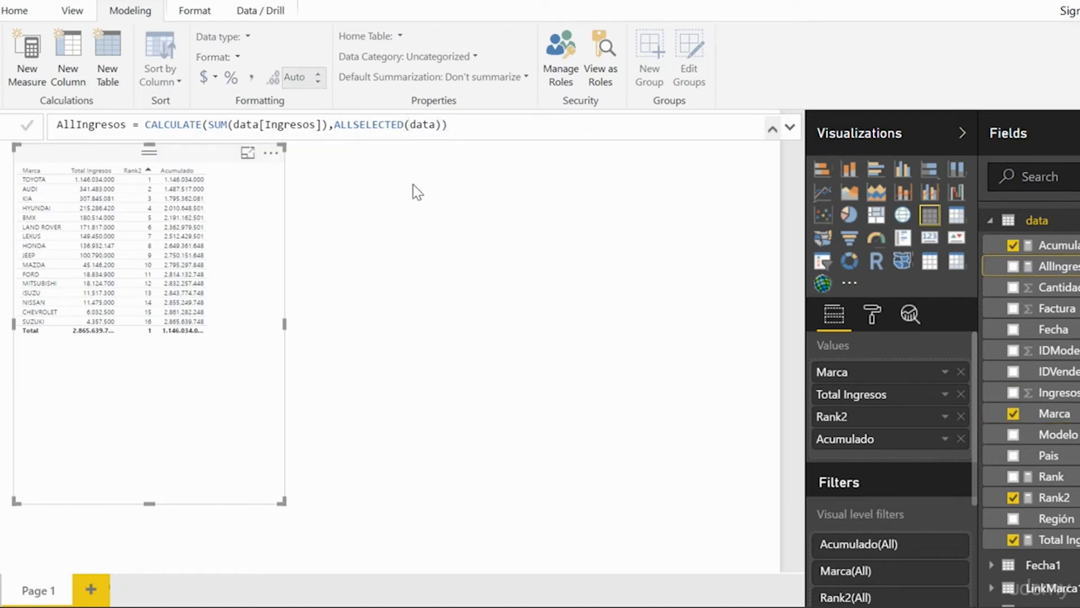
Step: Add the AllIngresos measure to the Marca table visual and format it with a thousands separator
drag(1057, 269, 268, 246)
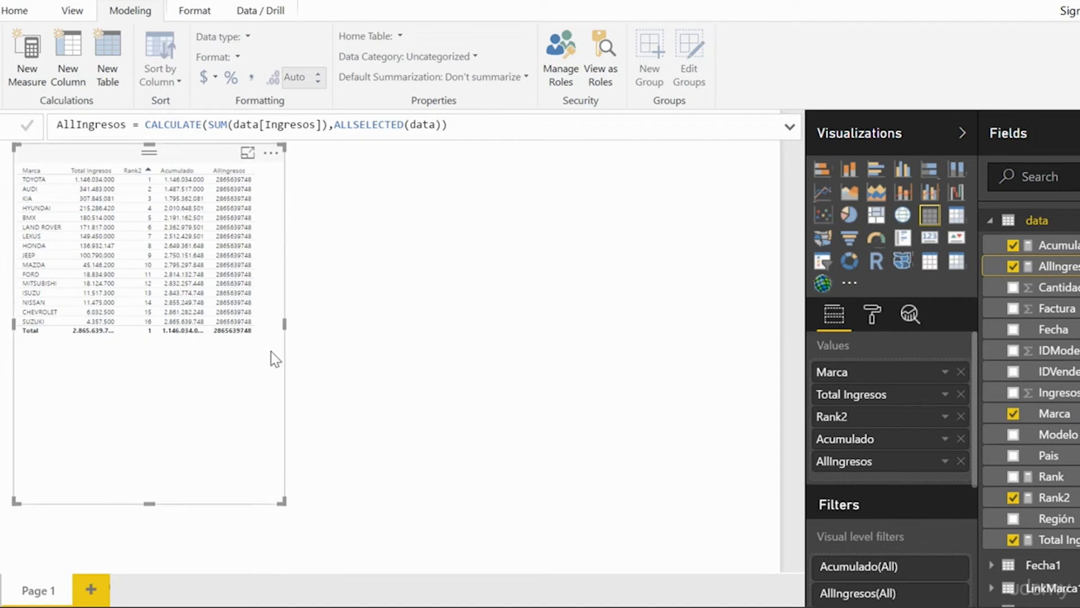
click(1053, 267)
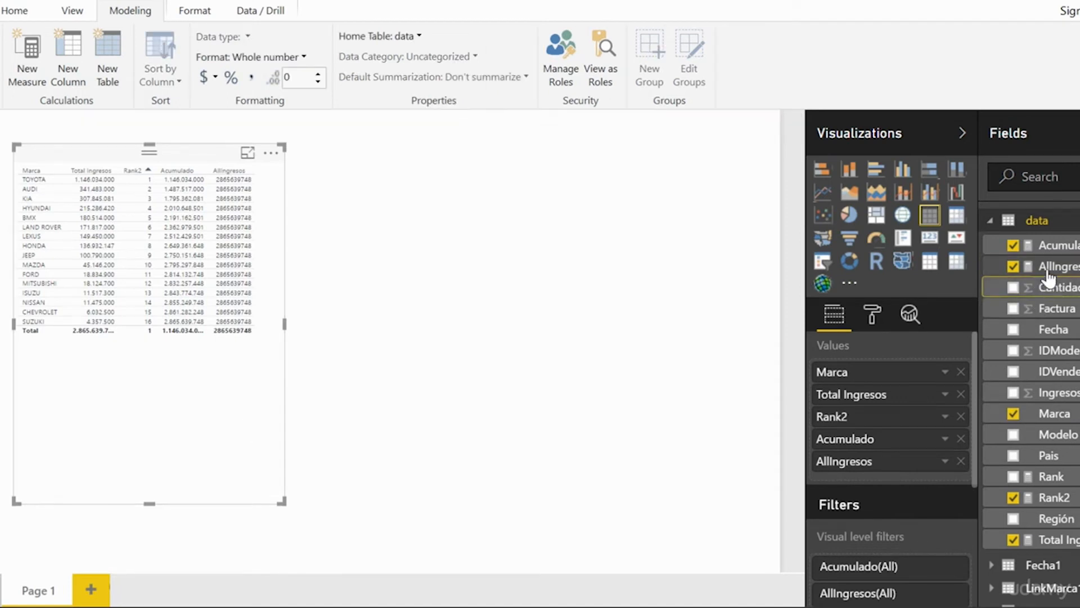
click(251, 78)
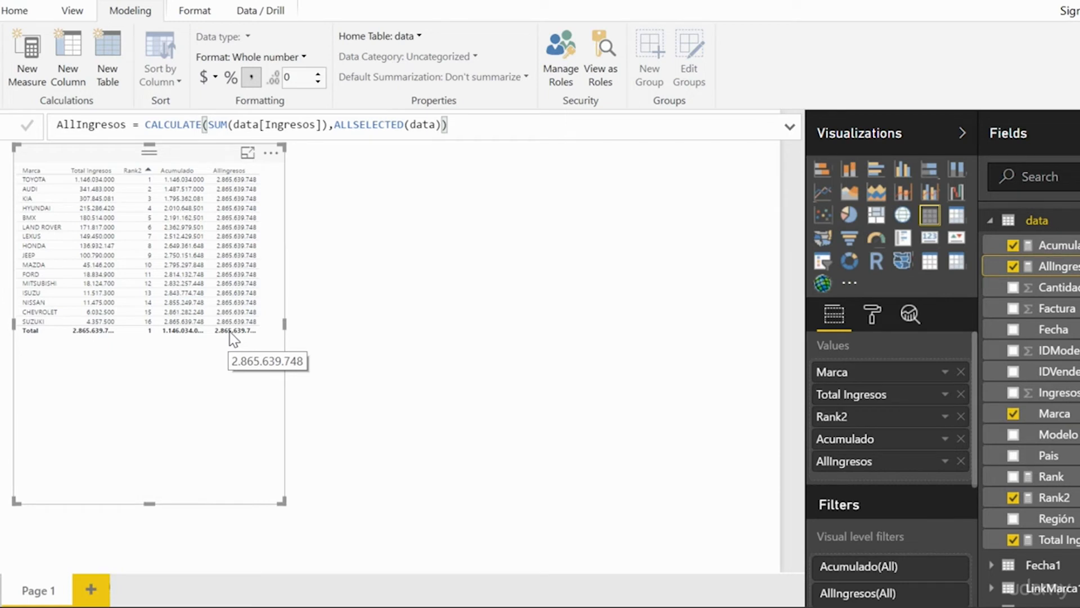
Step: Create another new measure and name it Pareto %
click(27, 62)
click(103, 127)
drag(103, 126, 46, 125)
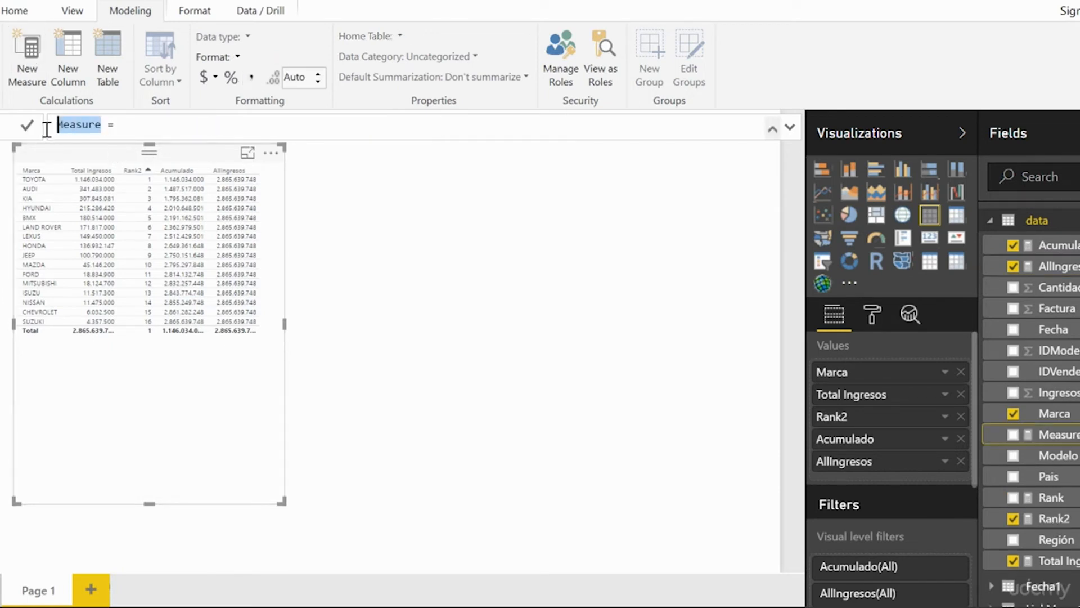
text(Pareto %)
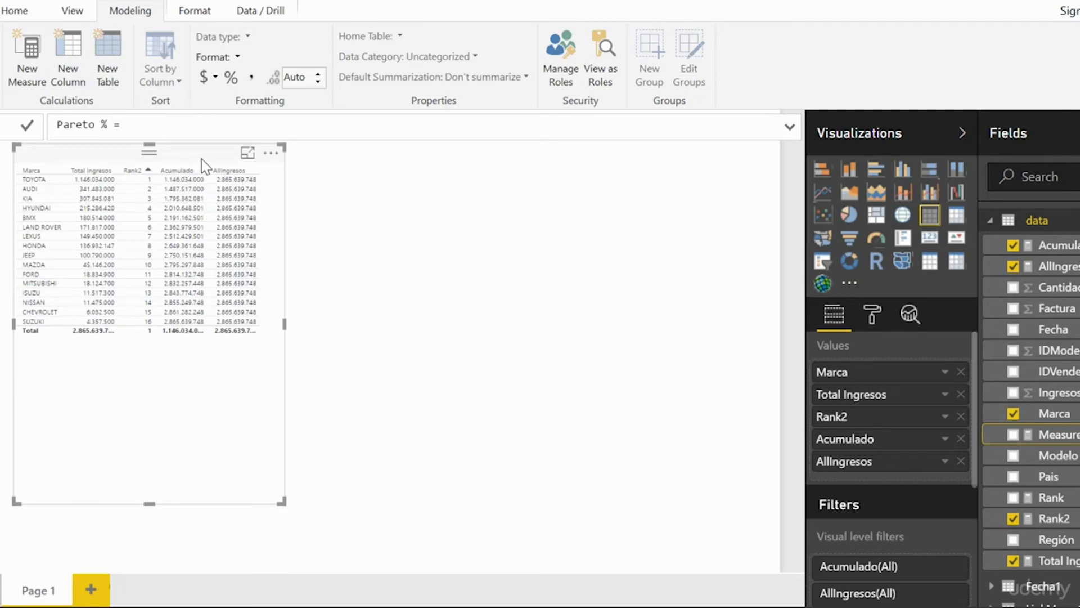
Step: Define Pareto % as DIVIDE([Acumulado],[AllIngresos]) and commit the measure
text(di)
double_click(163, 253)
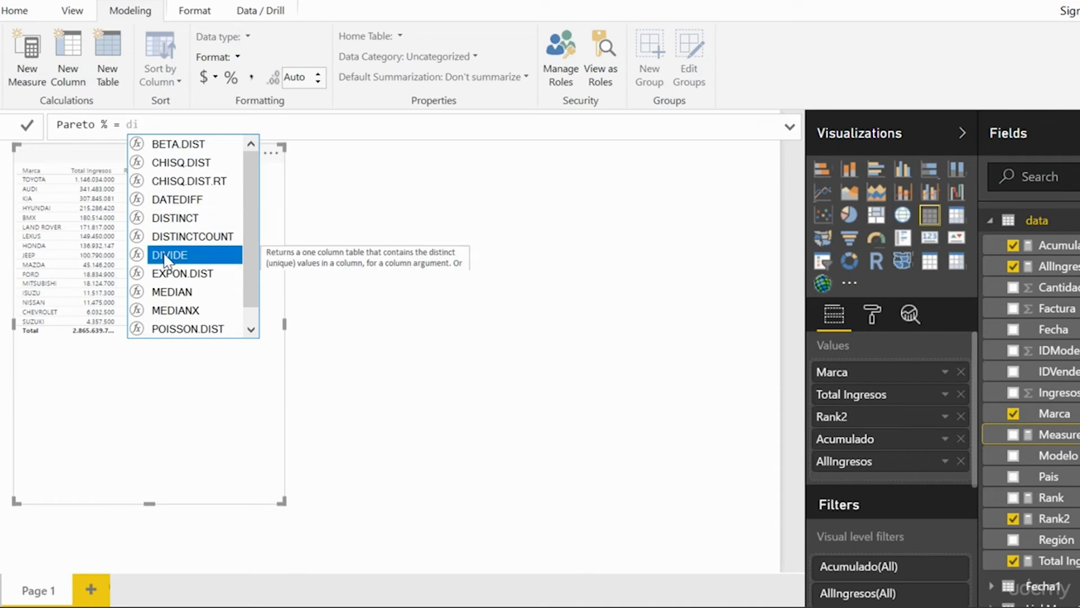
text([)
double_click(205, 168)
text(,[)
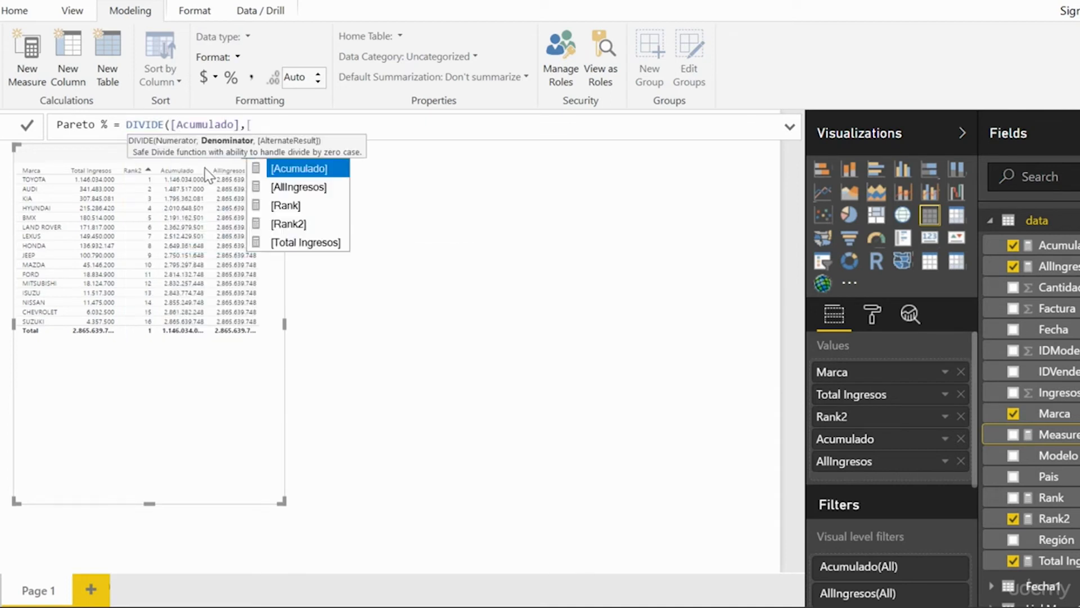
double_click(276, 186)
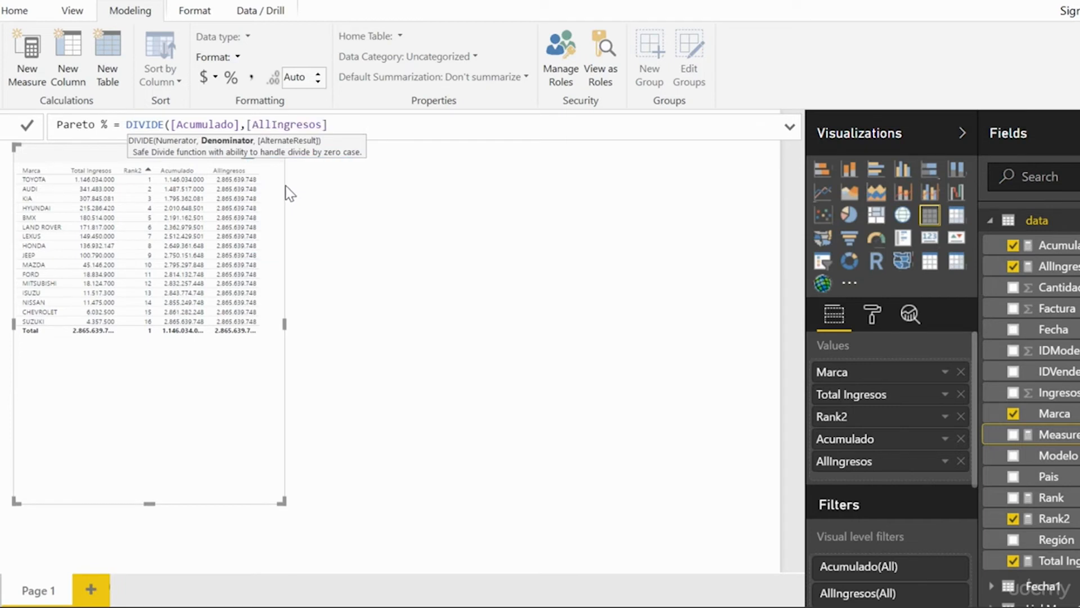
text())
key(Return)
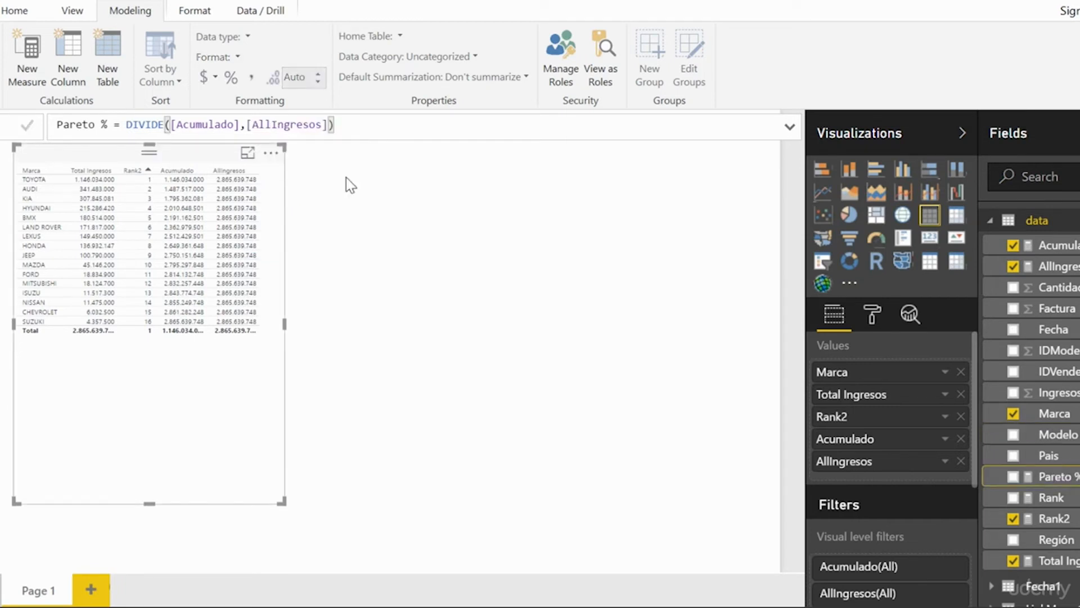
Step: Add Pareto % to the Marca table, widening the visual to fit, and format the measure as a percentage, checking it in focus mode
drag(1037, 483, 232, 270)
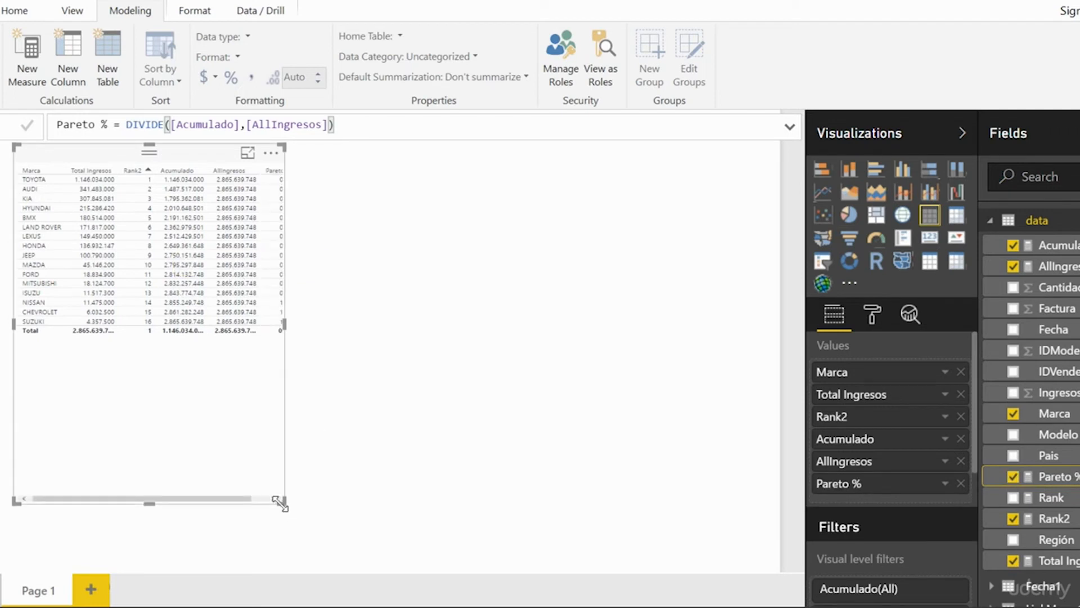
drag(282, 500, 378, 509)
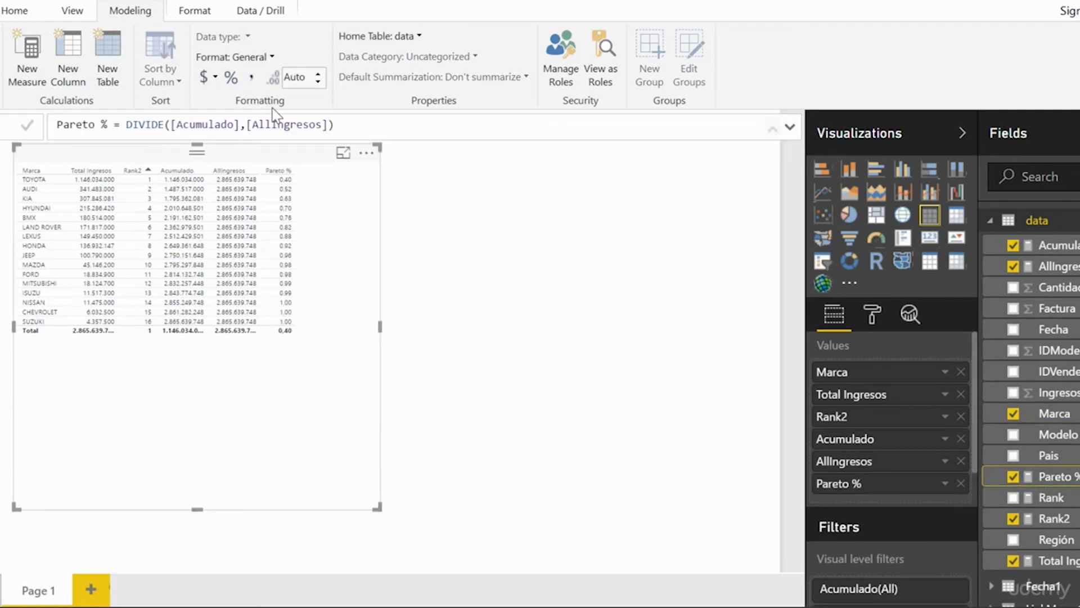
click(233, 82)
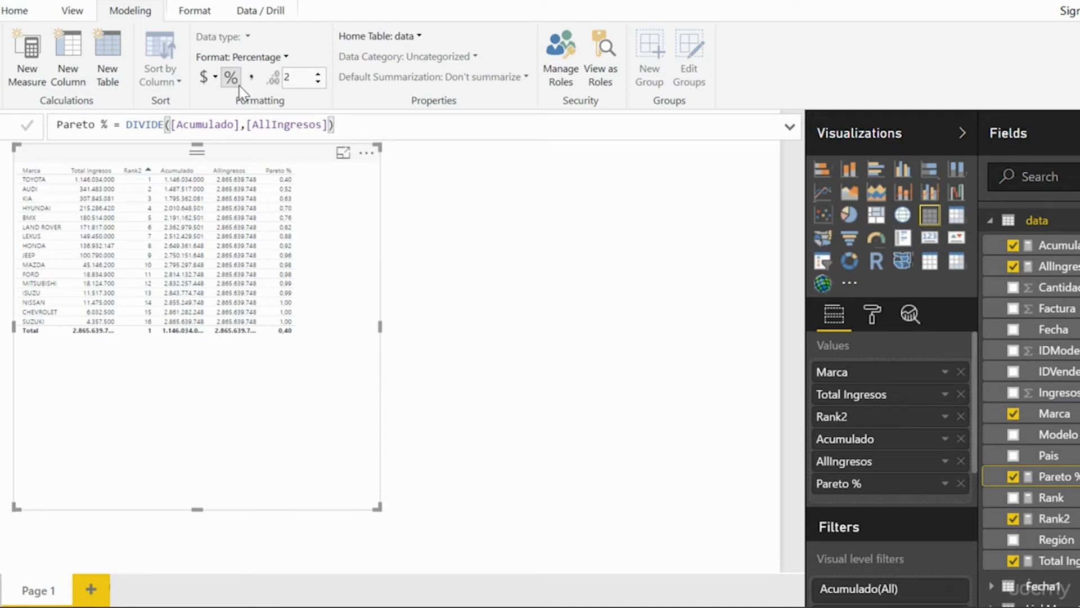
click(344, 153)
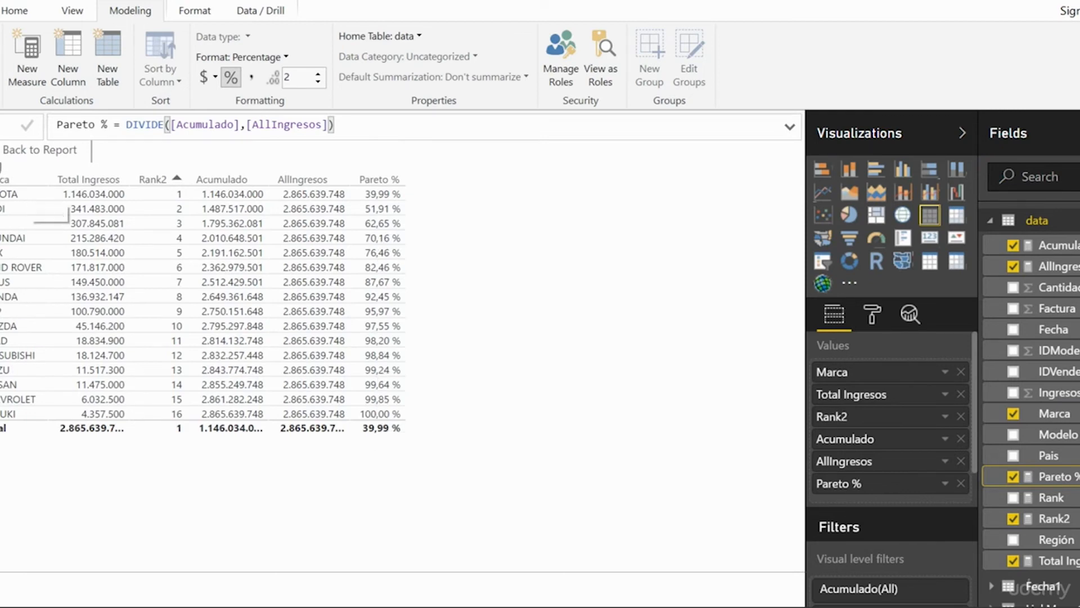
click(39, 150)
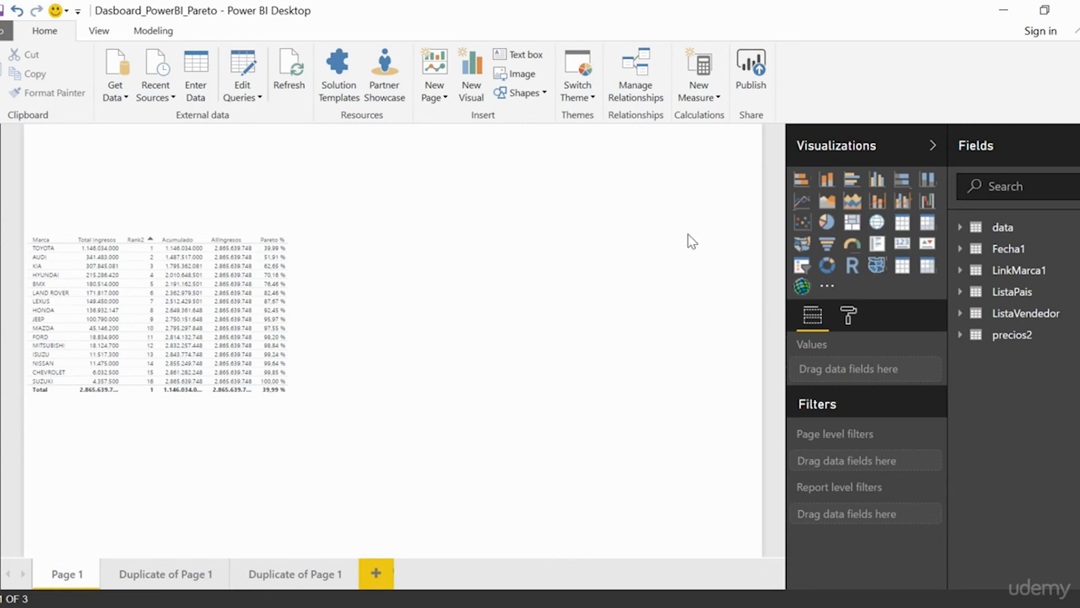
Step: Insert a line and clustered column chart beside the Marca table and enlarge it
click(902, 201)
drag(393, 150, 447, 256)
drag(506, 394, 692, 406)
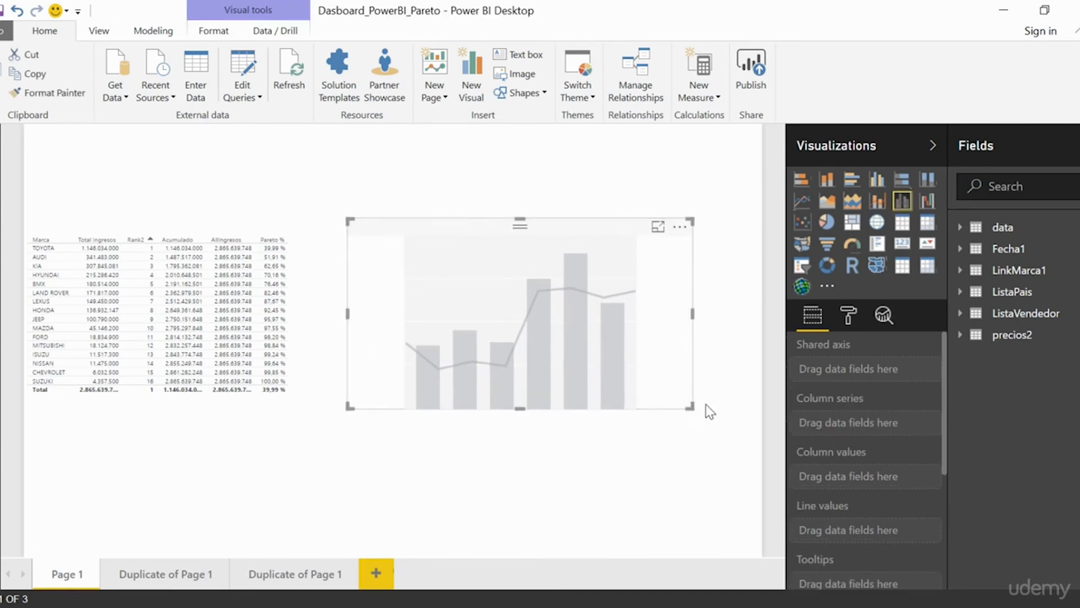
Step: Set Marca from the data table as the chart's shared axis and Total Ingresos as its column values
click(961, 227)
scroll(1041, 415, down, 3)
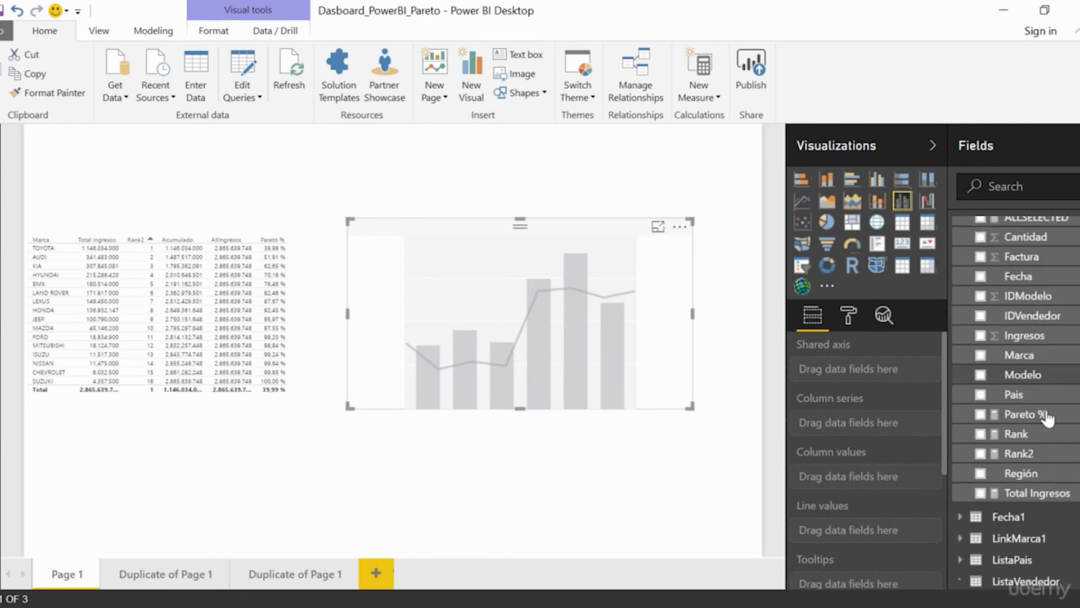
scroll(1047, 416, down, 1)
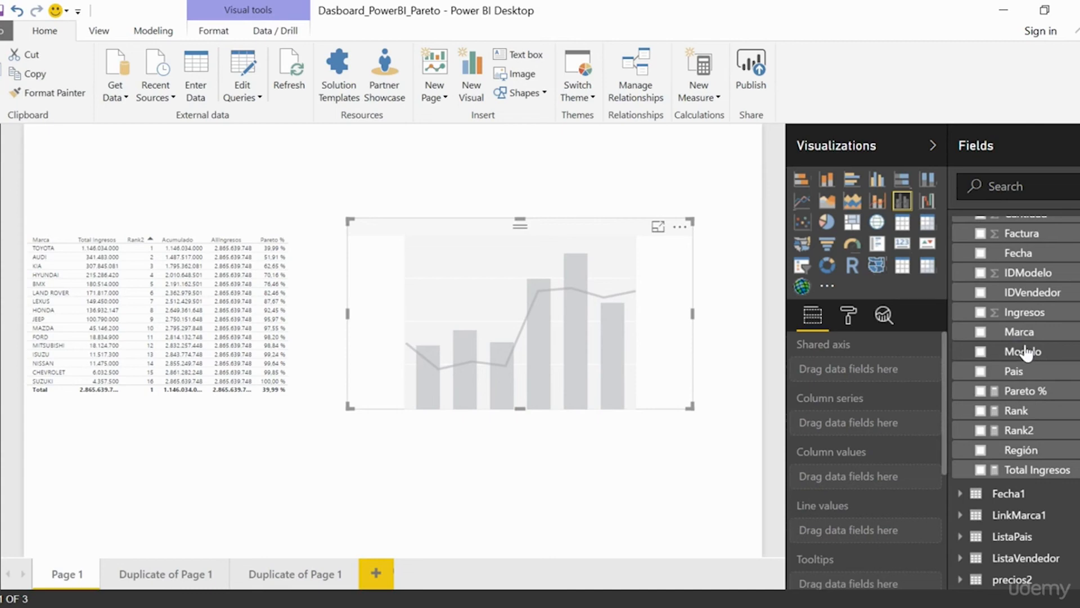
drag(1023, 351, 867, 369)
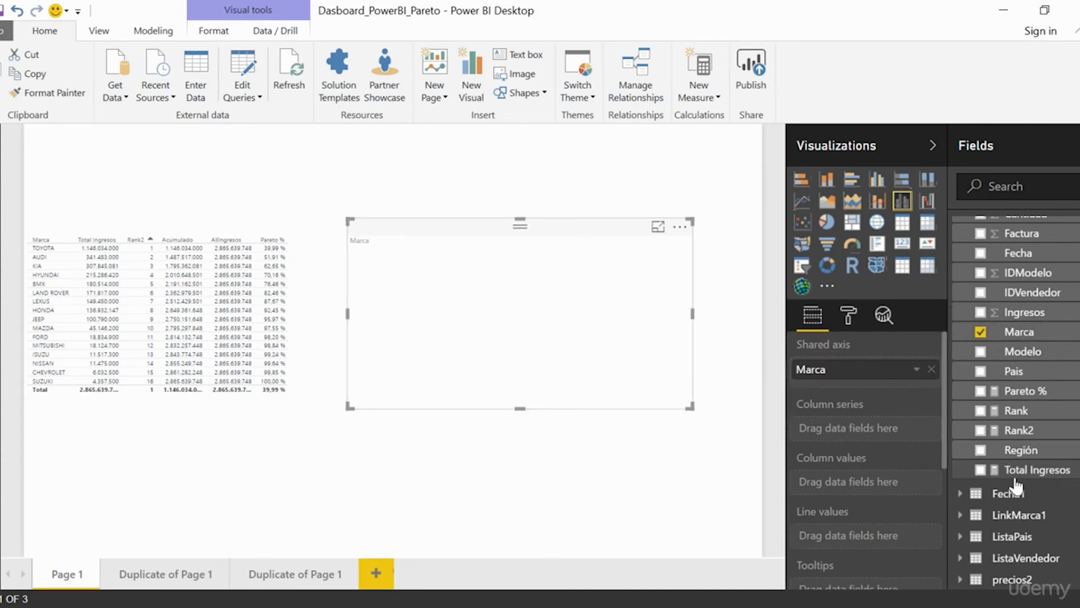
drag(1017, 478, 857, 491)
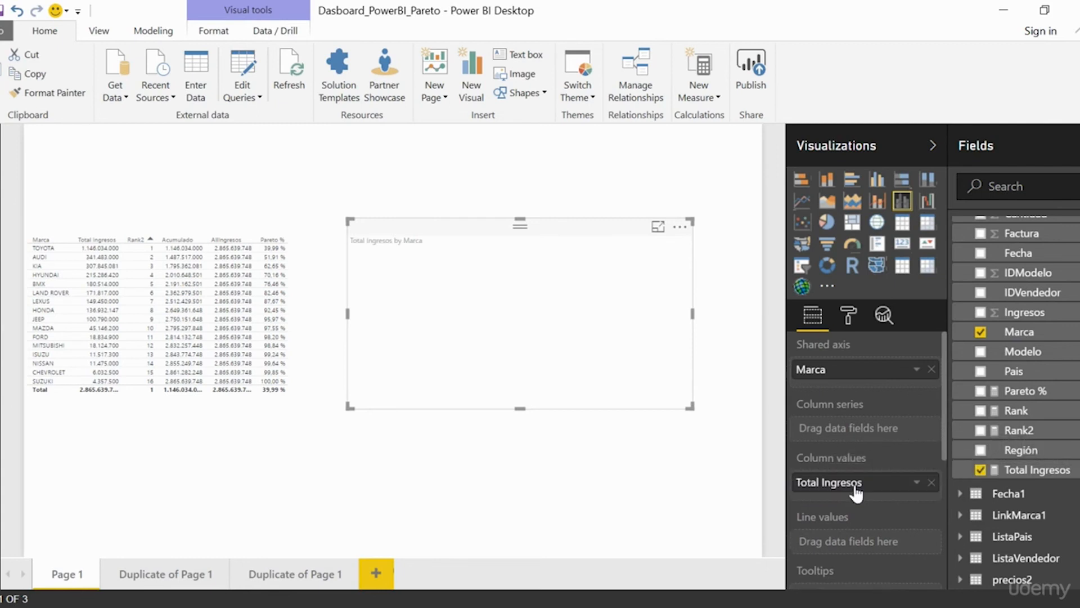
Step: Sort the combo chart by Total Ingresos in descending order
click(680, 230)
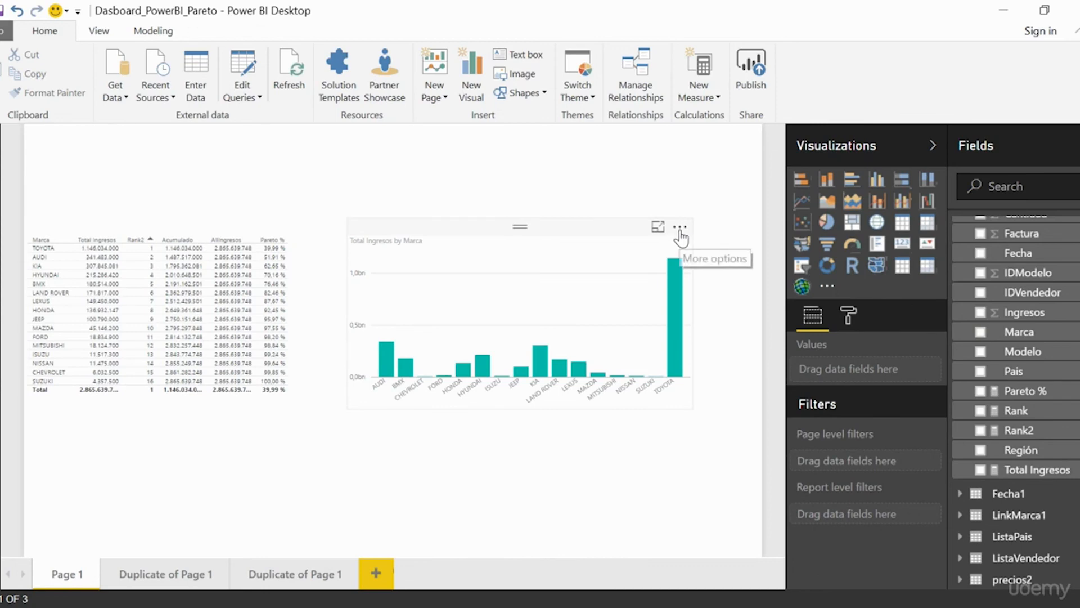
click(679, 227)
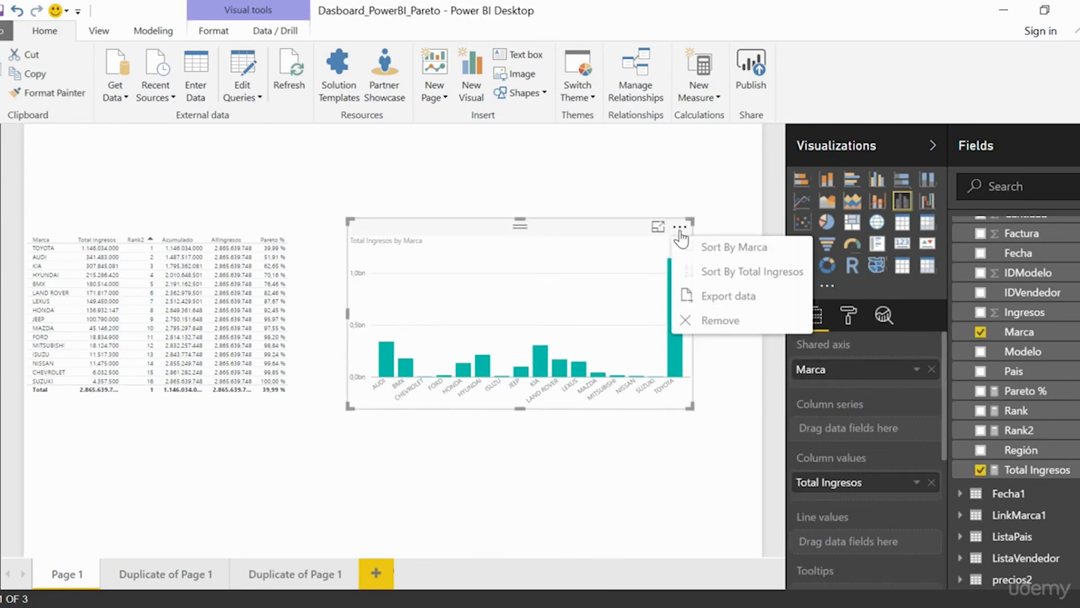
click(723, 274)
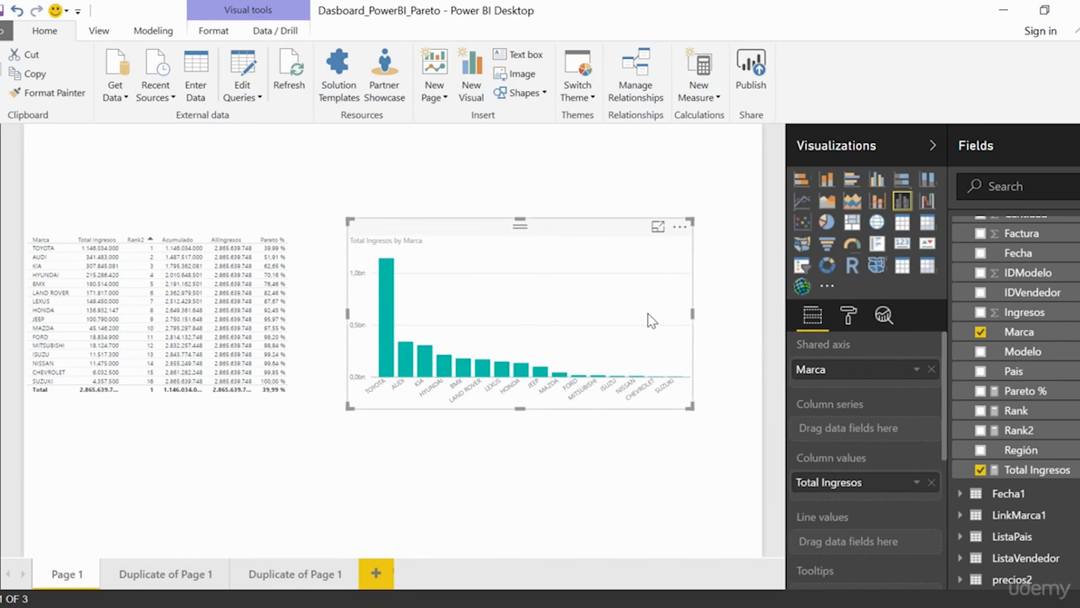
Step: Add Pareto % as the chart's line values and enlarge the chart on both sides
drag(691, 406, 729, 419)
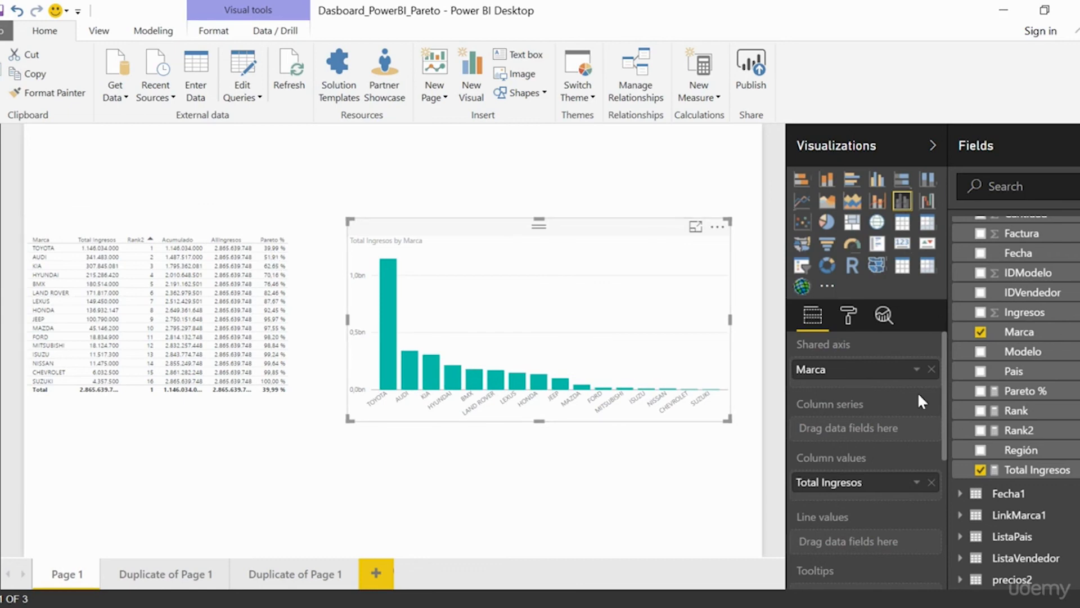
drag(1018, 400, 866, 551)
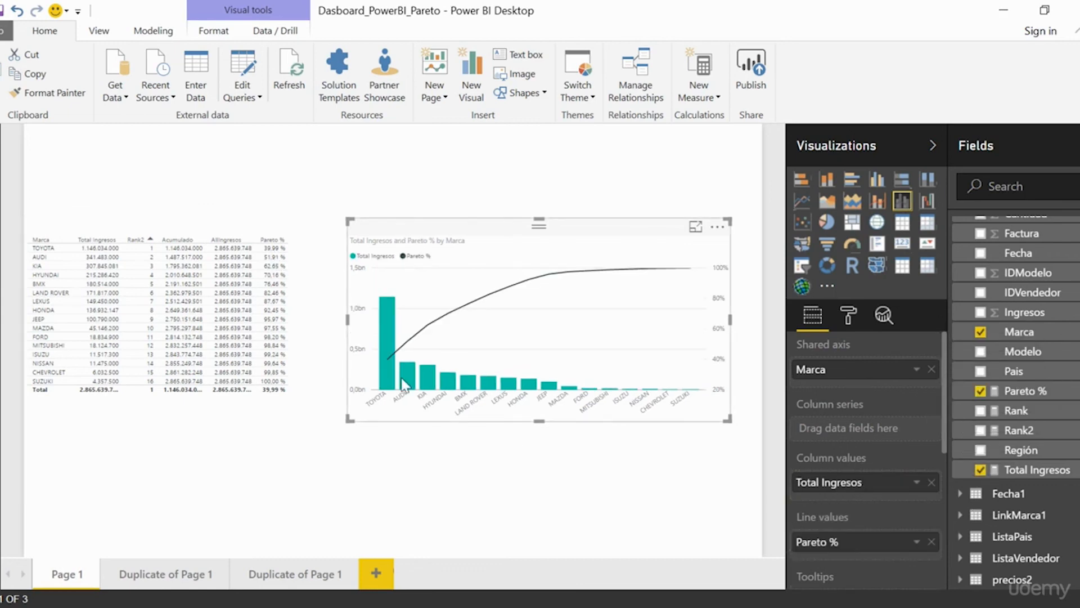
drag(349, 218, 330, 219)
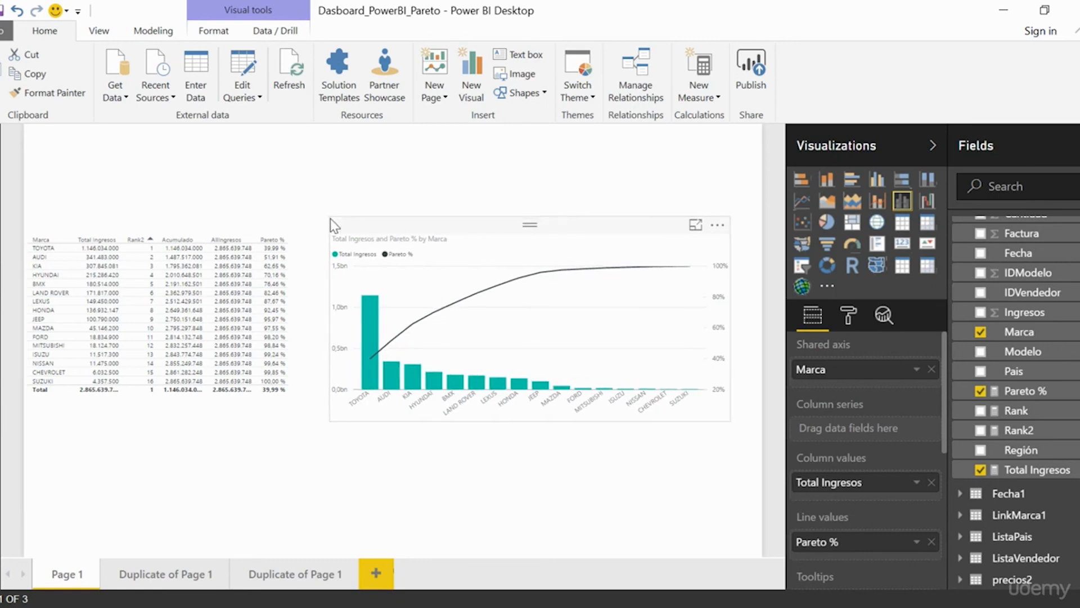
Step: Examine the Pareto chart in focus mode, checking the income bars of the leading brands
click(696, 226)
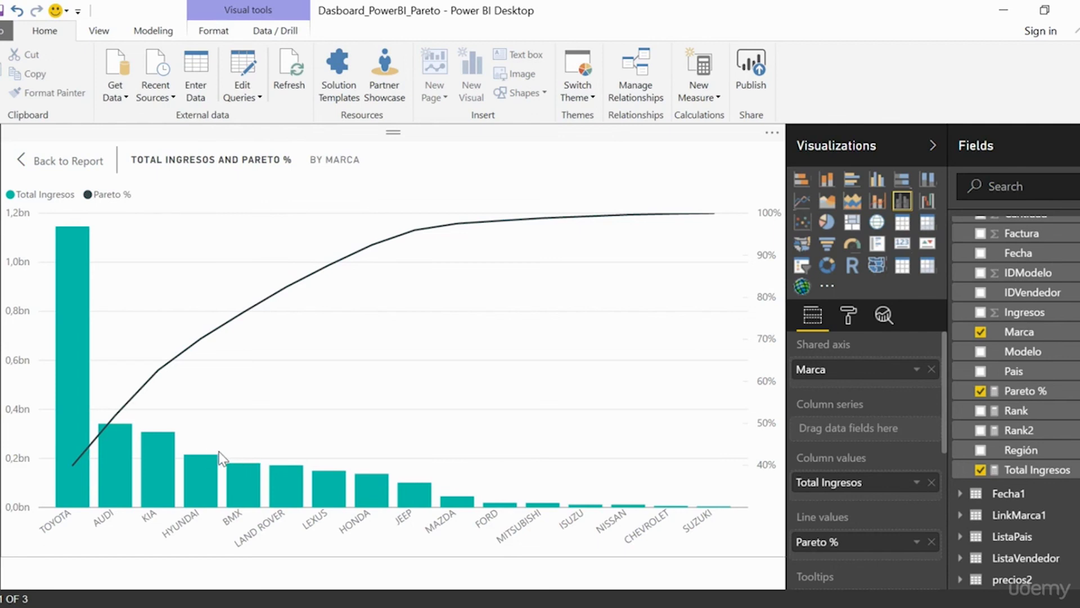
mouse_move(194, 472)
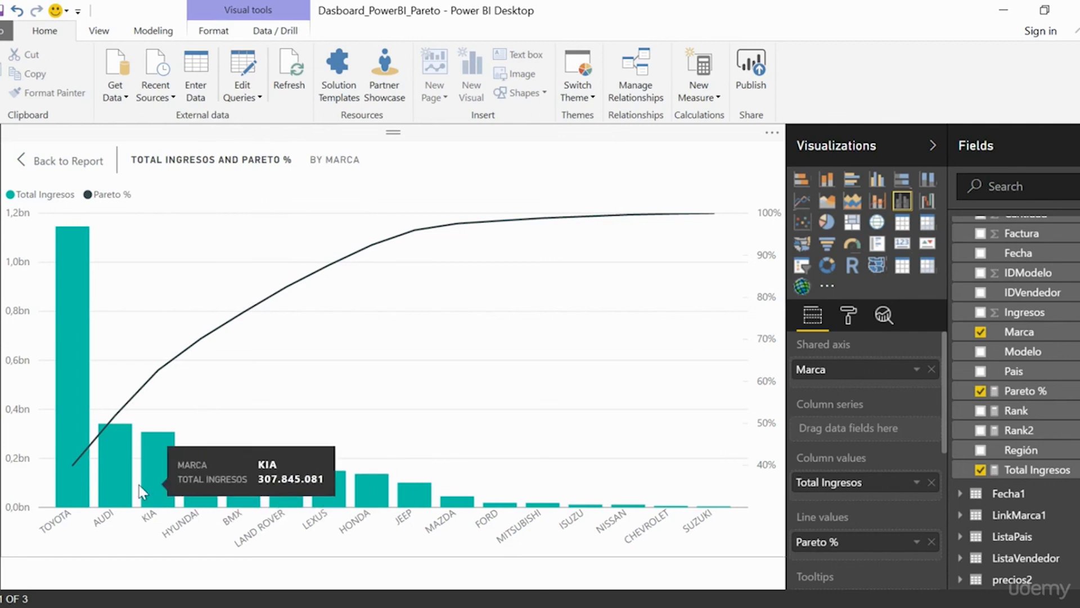
mouse_move(65, 484)
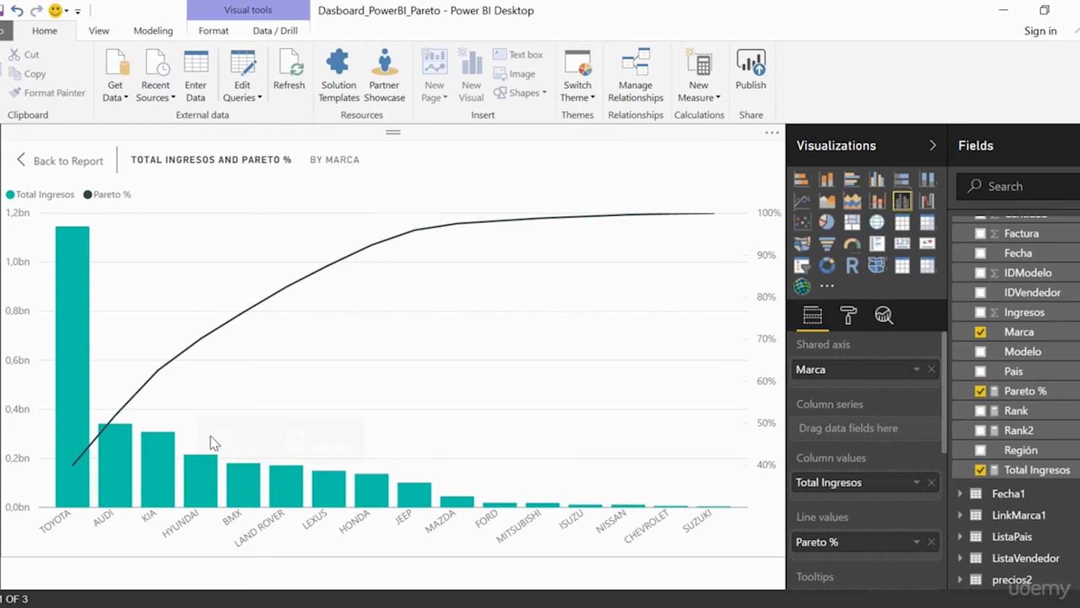